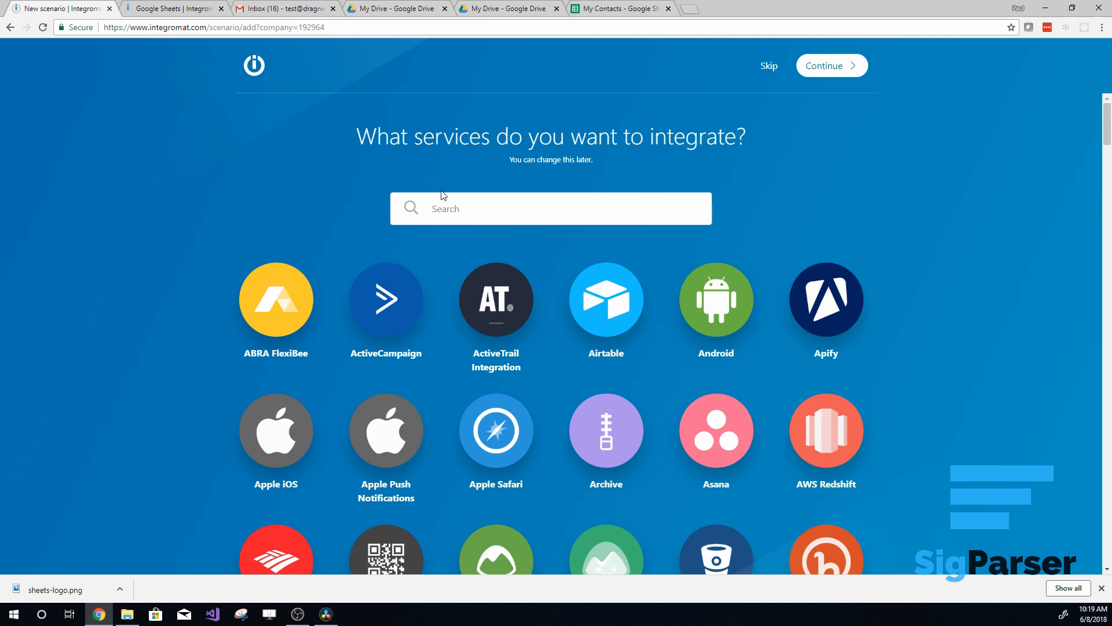
# - Search for and select Google Sheets and Gmail as the services to integrate in the new scenario
pyautogui.write('Google Sheets')
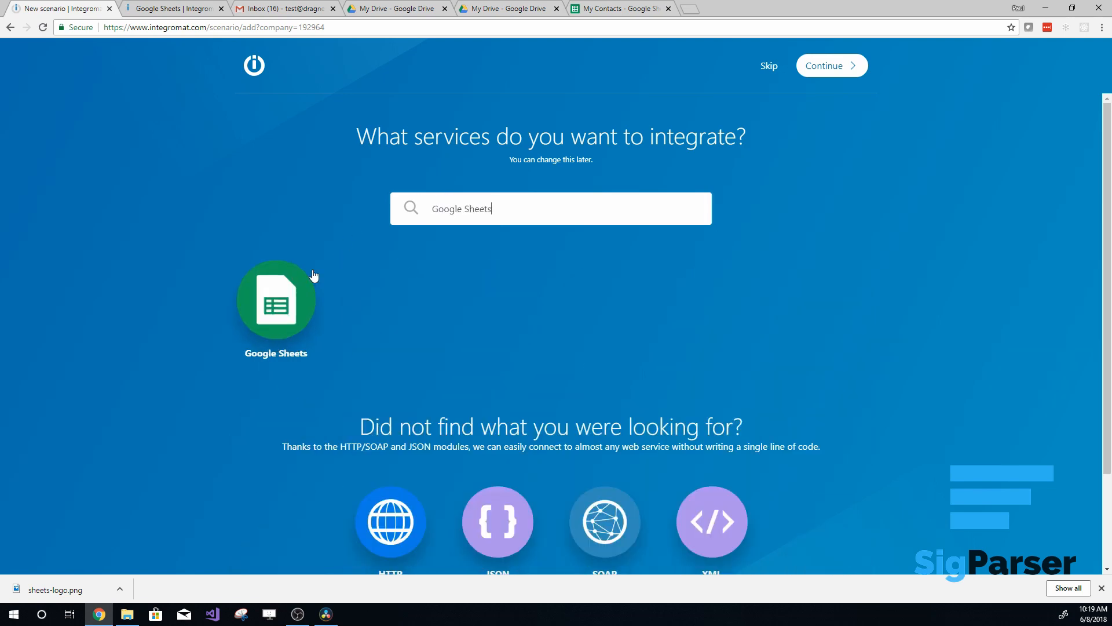
pyautogui.click(314, 276)
pyautogui.moveTo(529, 208); pyautogui.dragTo(269, 197)
pyautogui.write('G')
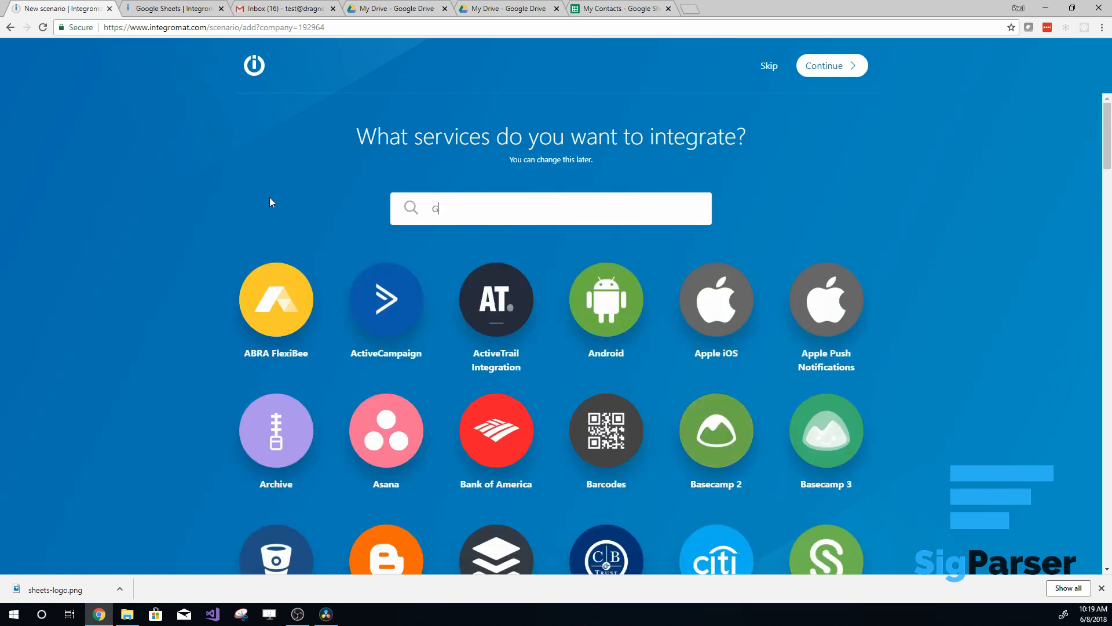
pyautogui.write('mail')
pyautogui.click(275, 299)
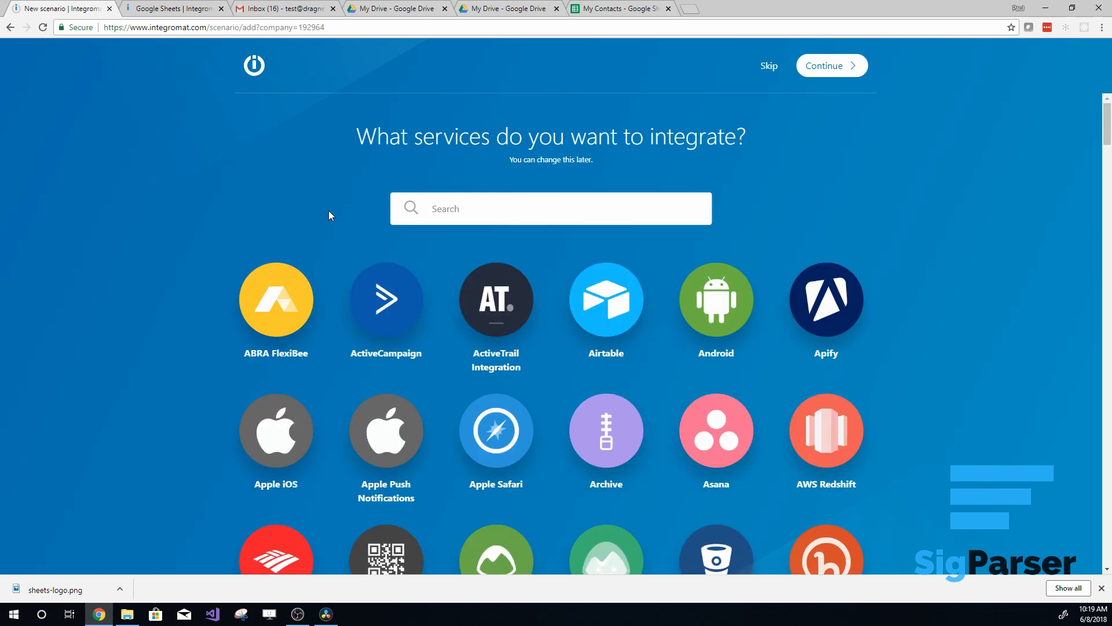
pyautogui.click(429, 216)
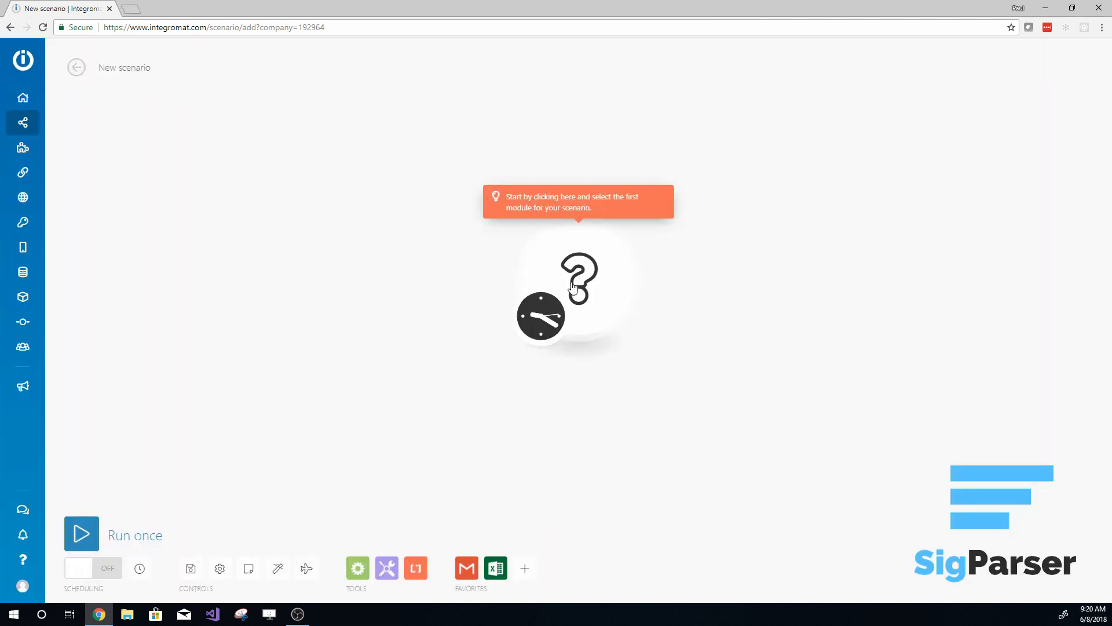
pyautogui.click(576, 290)
pyautogui.click(698, 238)
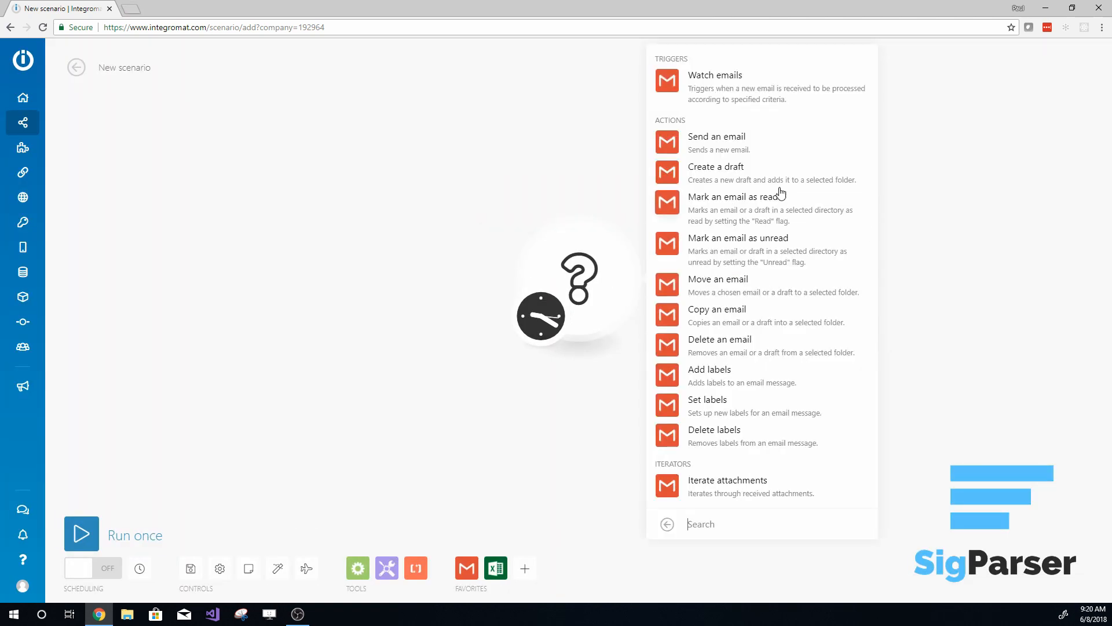
pyautogui.click(713, 82)
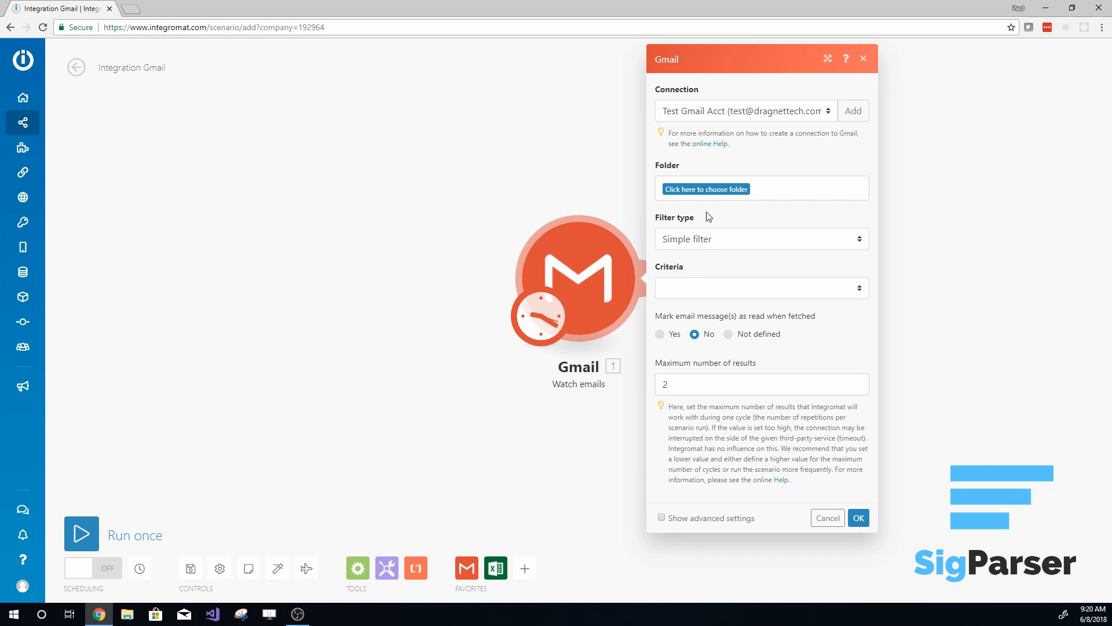
# - Set the Gmail trigger's folder to Inbox and its criteria to All emails
pyautogui.click(704, 196)
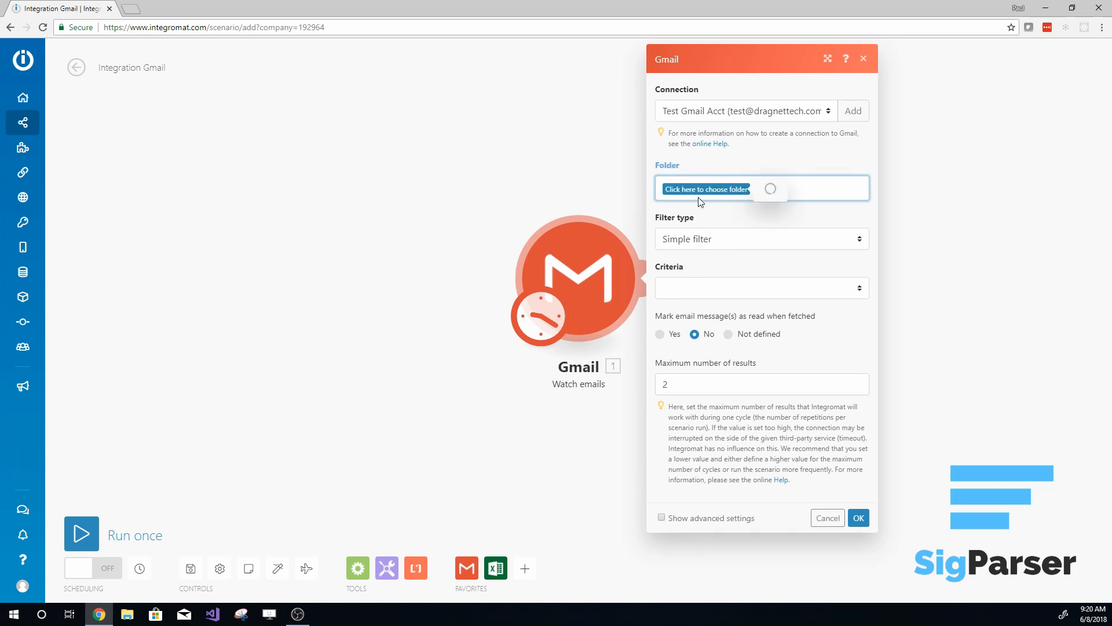
pyautogui.click(779, 177)
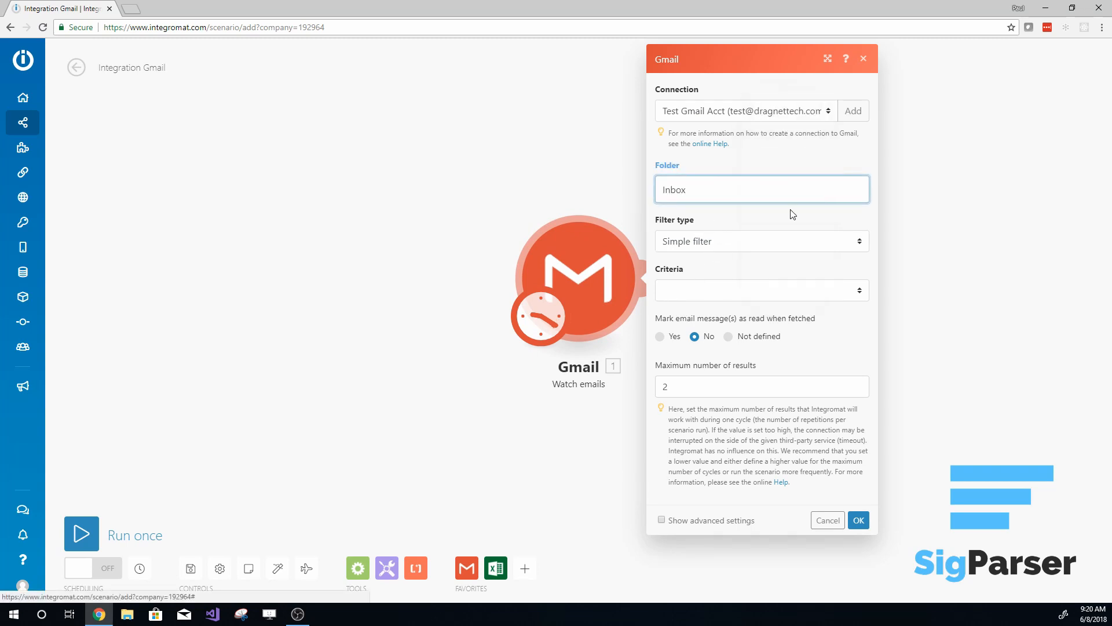
pyautogui.click(717, 292)
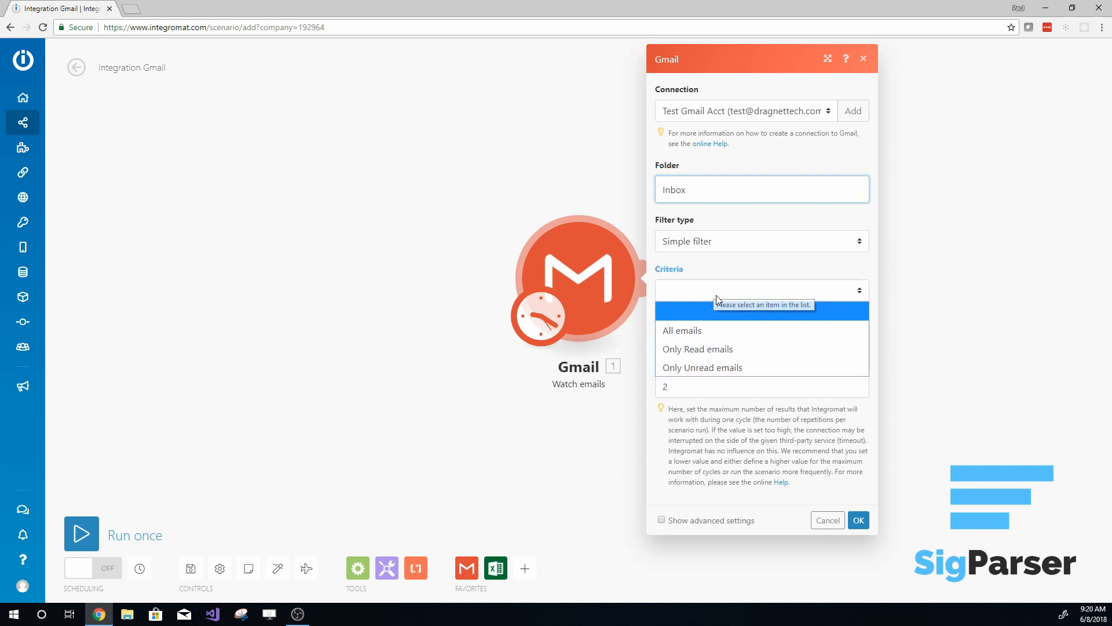
pyautogui.click(712, 328)
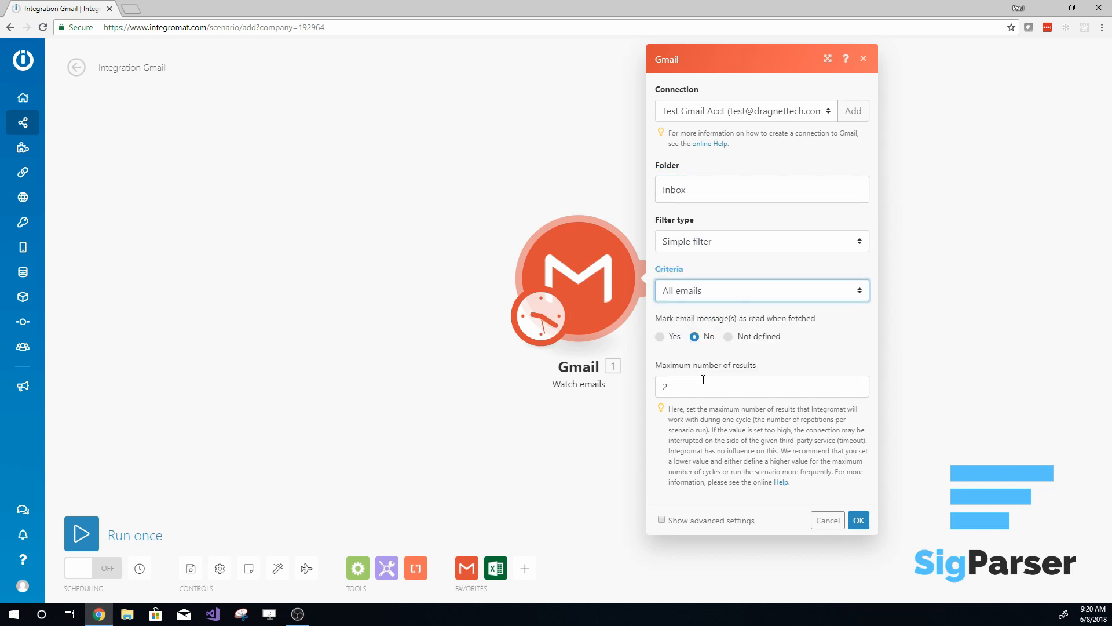
# - Limit the Gmail trigger to a maximum of 1 result, save it and choose where it starts processing emails
pyautogui.moveTo(695, 386); pyautogui.dragTo(648, 388)
pyautogui.write('1')
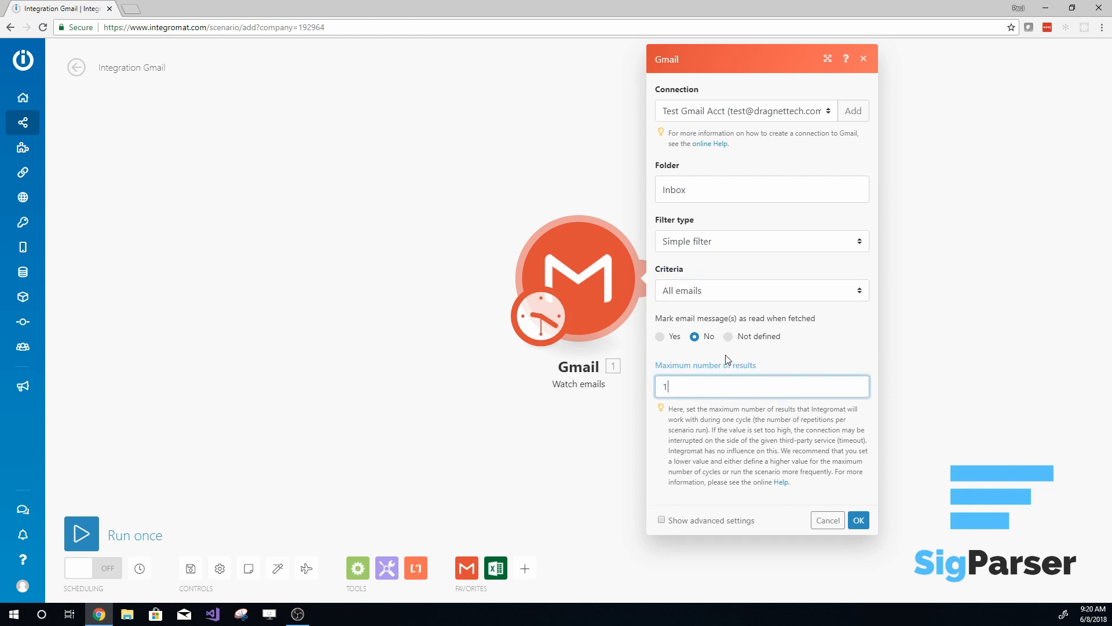
pyautogui.click(744, 359)
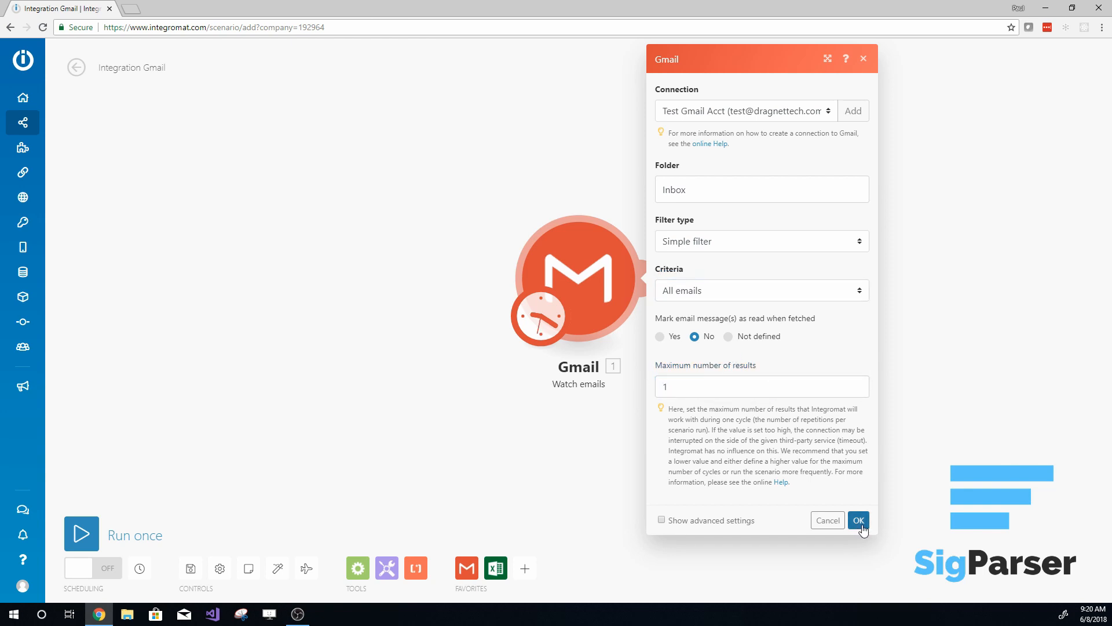
pyautogui.click(858, 521)
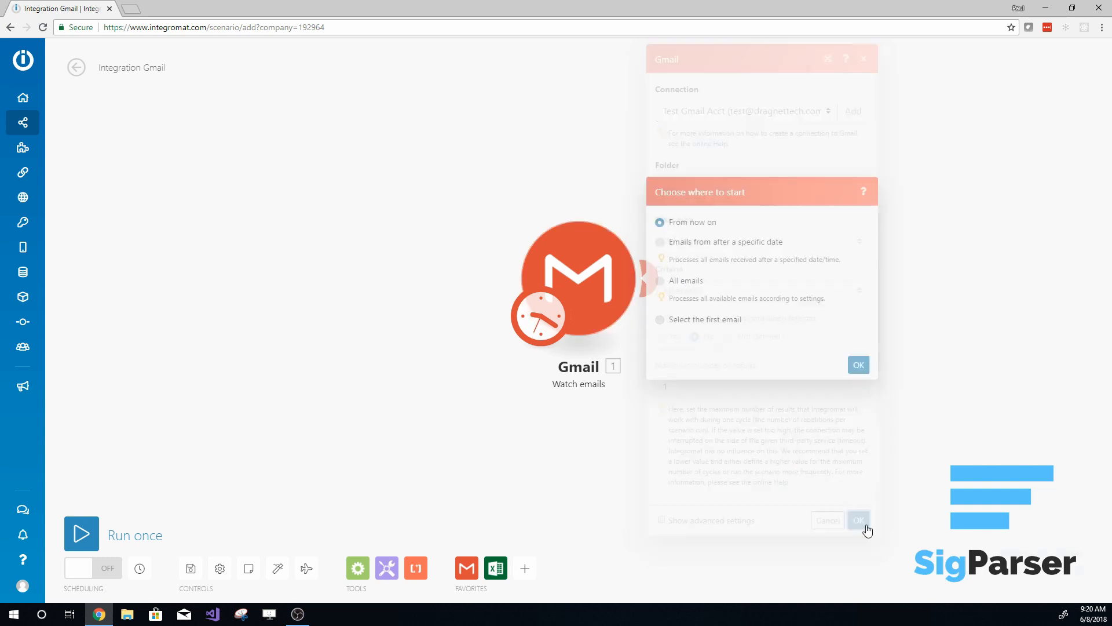
pyautogui.click(660, 300)
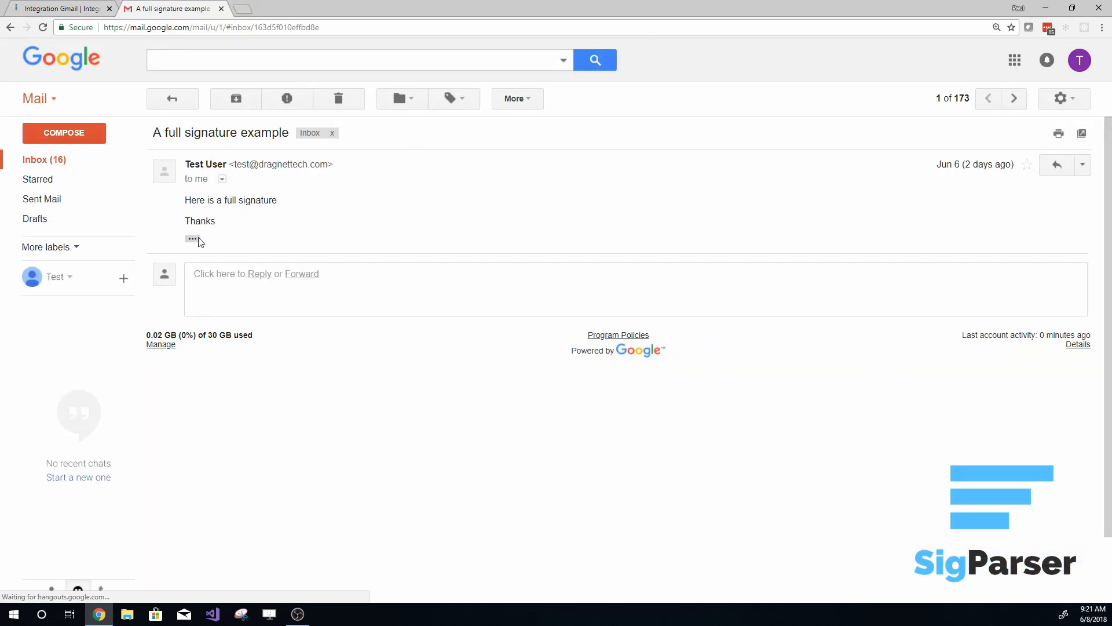
# - Expand the trimmed signature in the "A full signature example" email and examine its job title and contact details
pyautogui.click(193, 239)
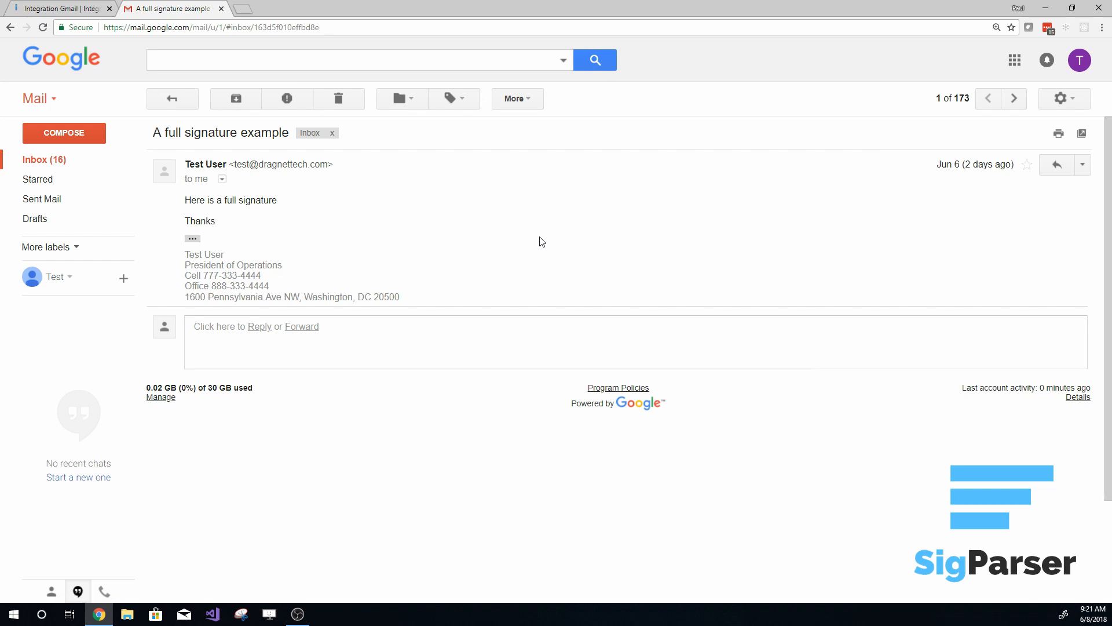
pyautogui.tripleClick(191, 266)
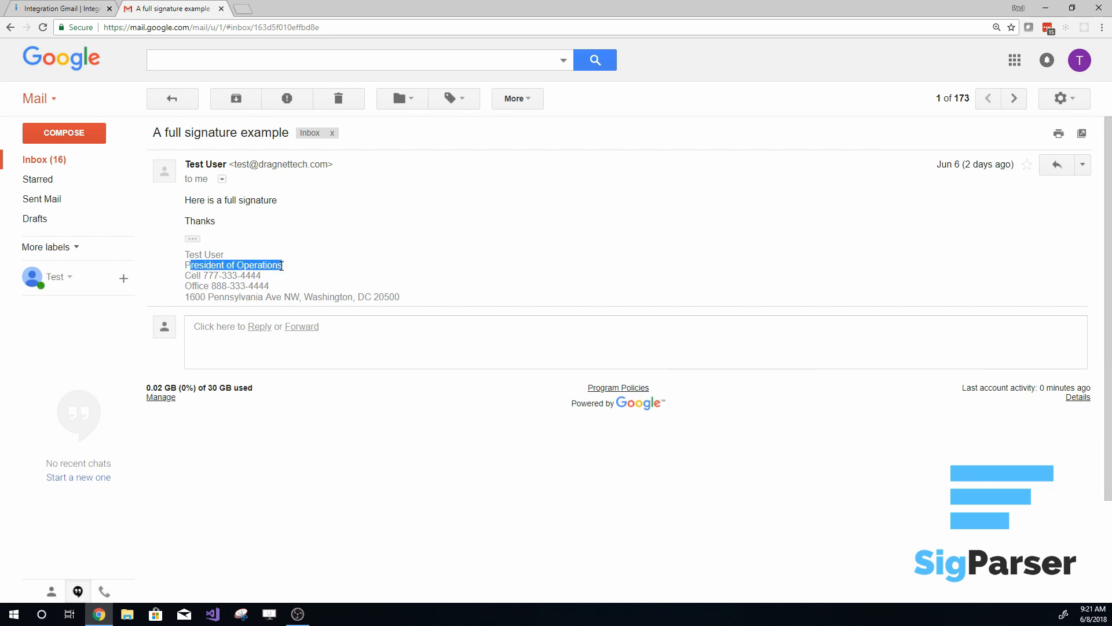
pyautogui.click(215, 282)
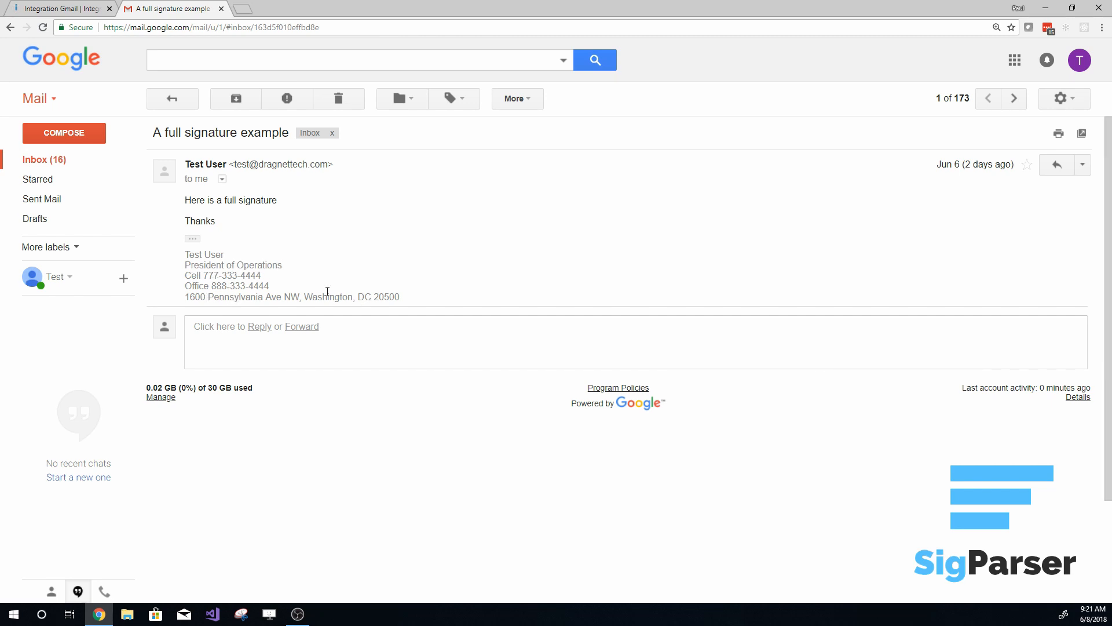
# - Return to the Integromat scenario and add SigParser's Parse Email module after the Gmail trigger
pyautogui.click(60, 9)
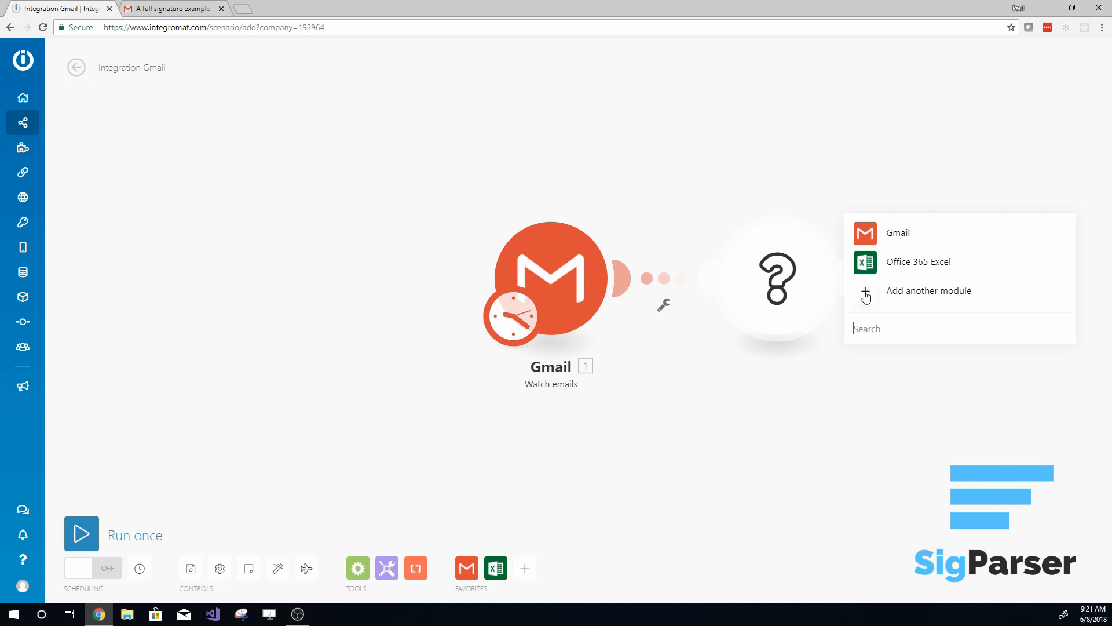
pyautogui.write('SigPar')
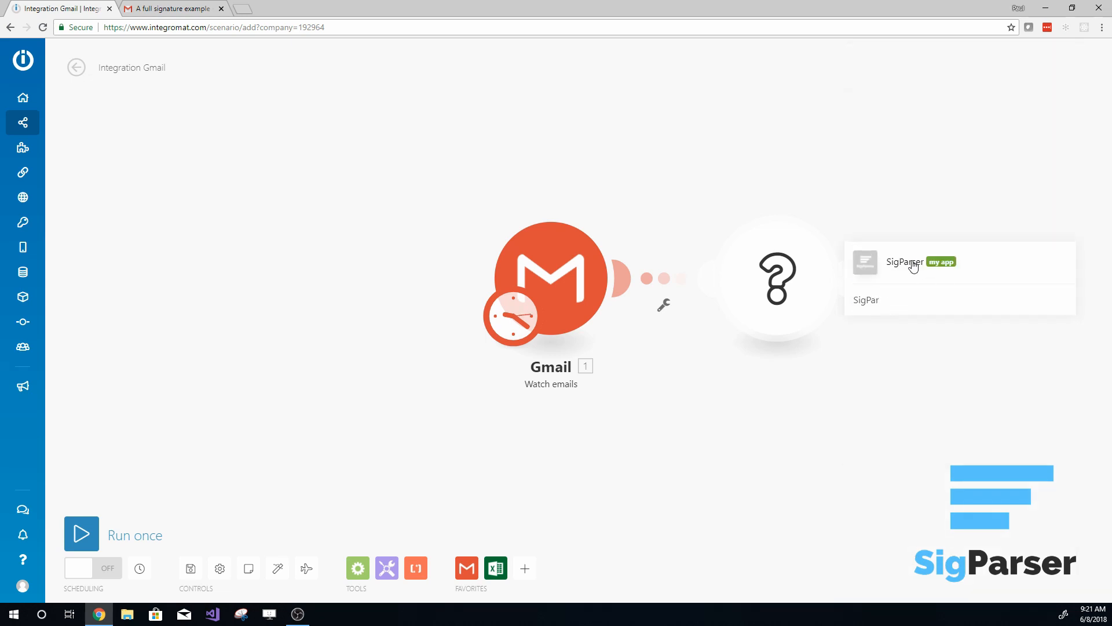
pyautogui.click(912, 261)
pyautogui.click(881, 278)
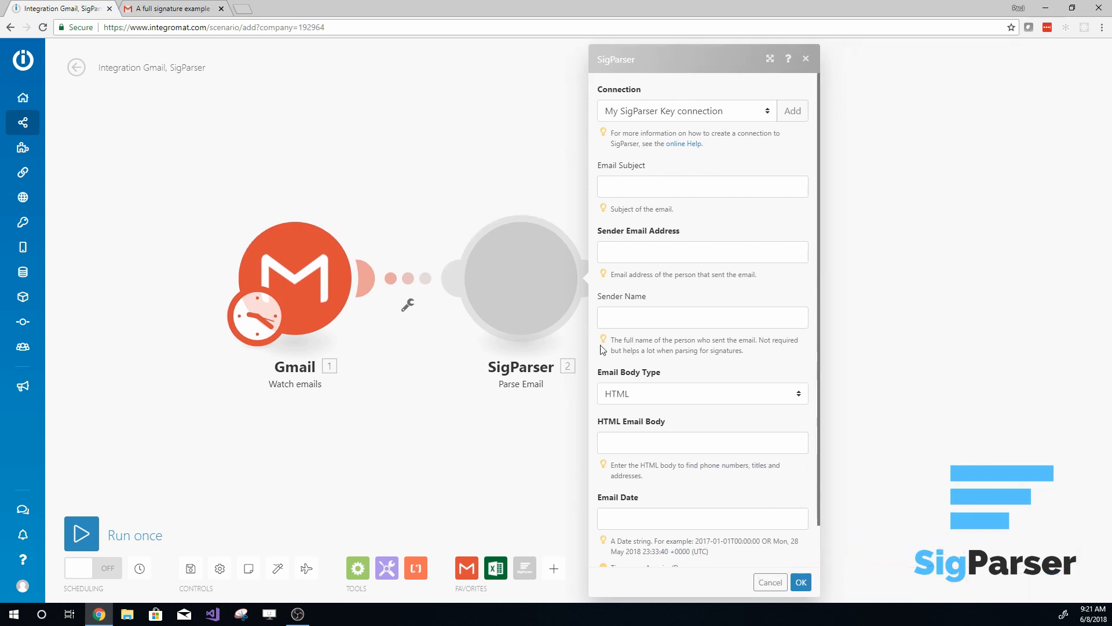
# - Map Gmail's Subject, sender Email address and Sender name to the SigParser email subject, sender address and sender name fields
pyautogui.click(635, 189)
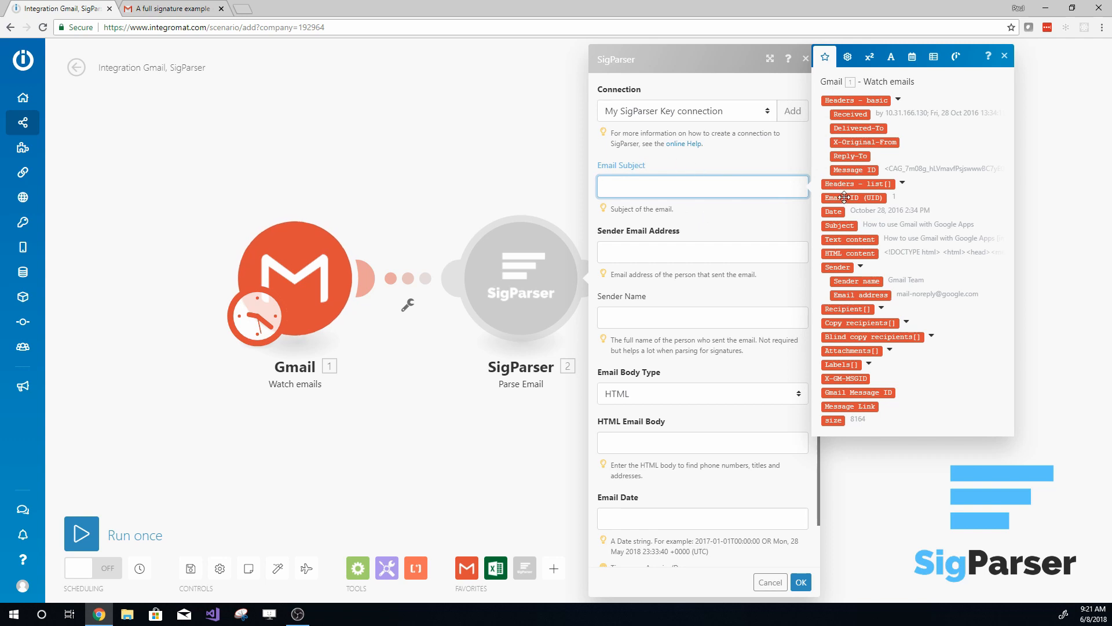
pyautogui.click(838, 225)
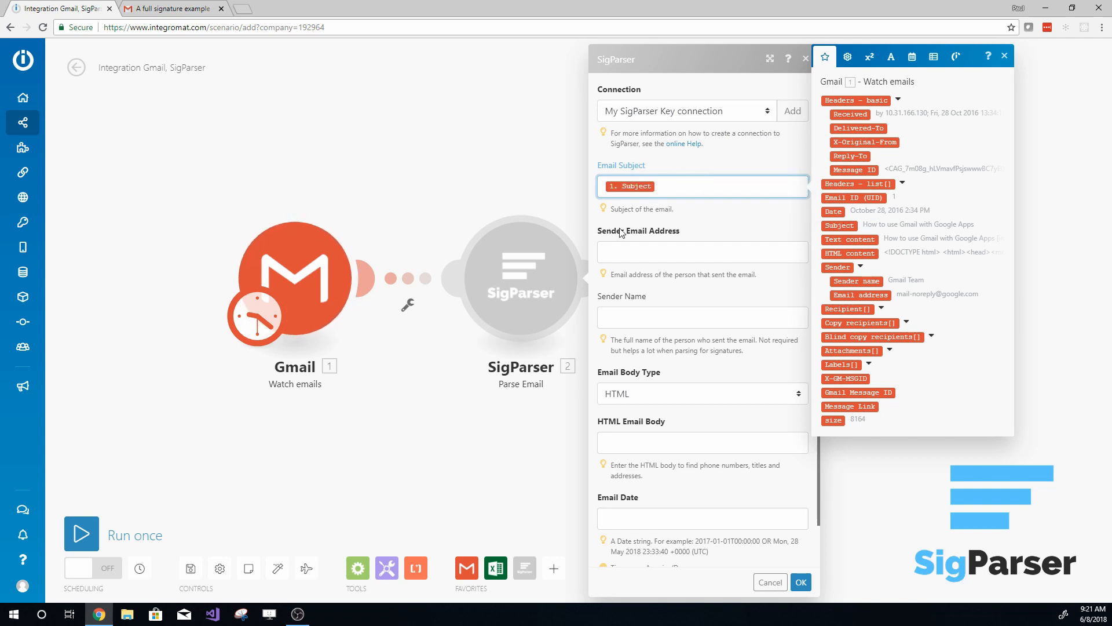
pyautogui.click(714, 248)
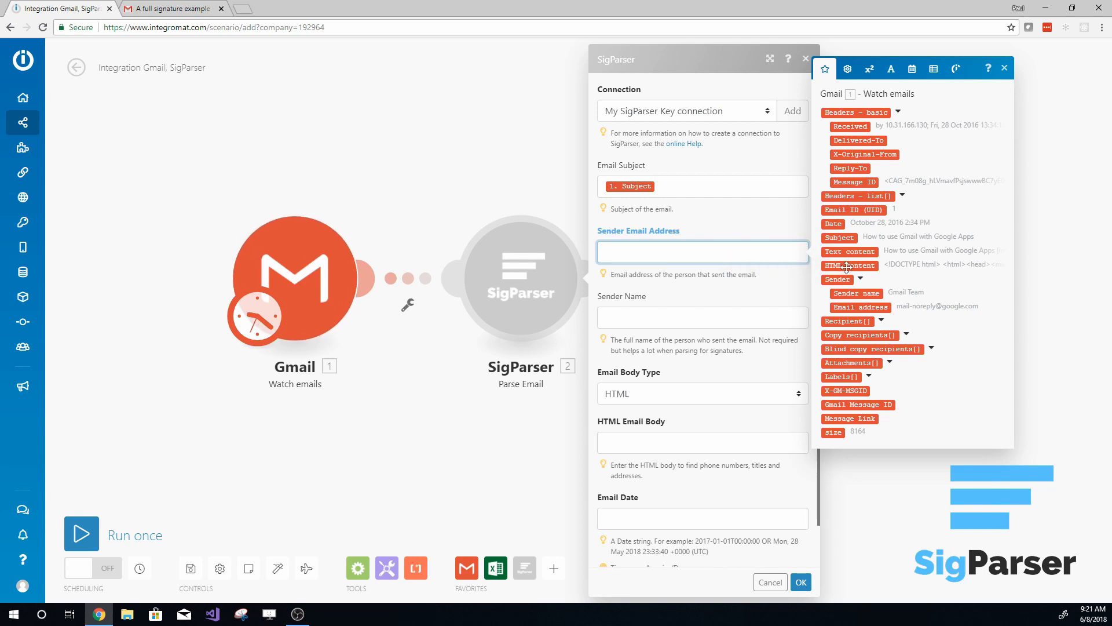
pyautogui.click(860, 307)
pyautogui.click(718, 326)
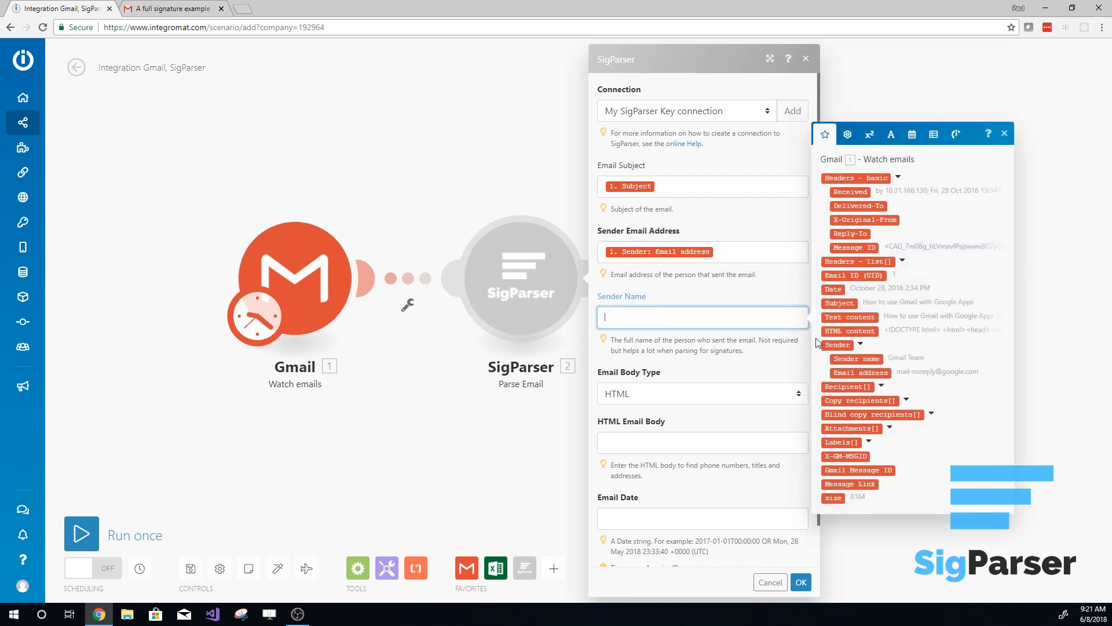
pyautogui.click(857, 359)
# - Set the SigParser module's Email Body Type to Both - HTML and plain text
pyautogui.click(642, 399)
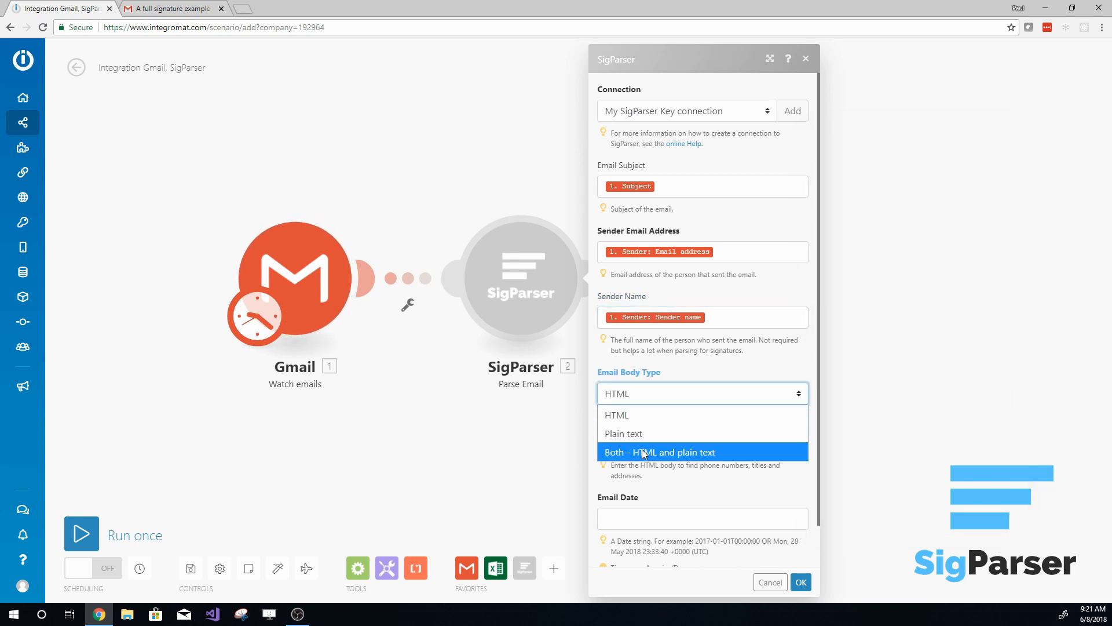
pyautogui.click(648, 395)
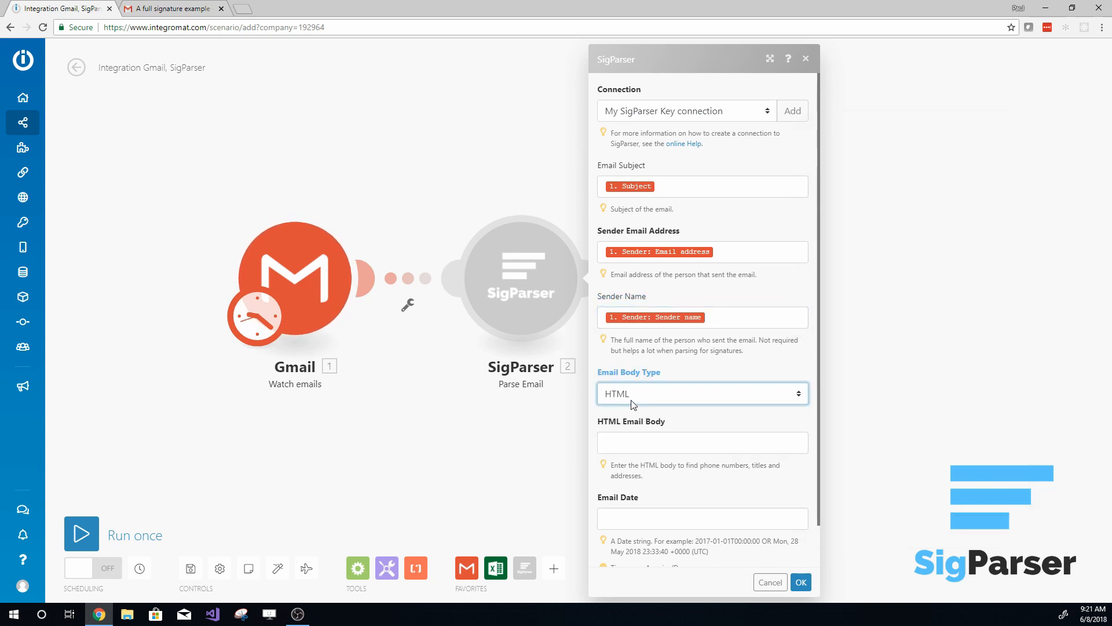
pyautogui.click(631, 396)
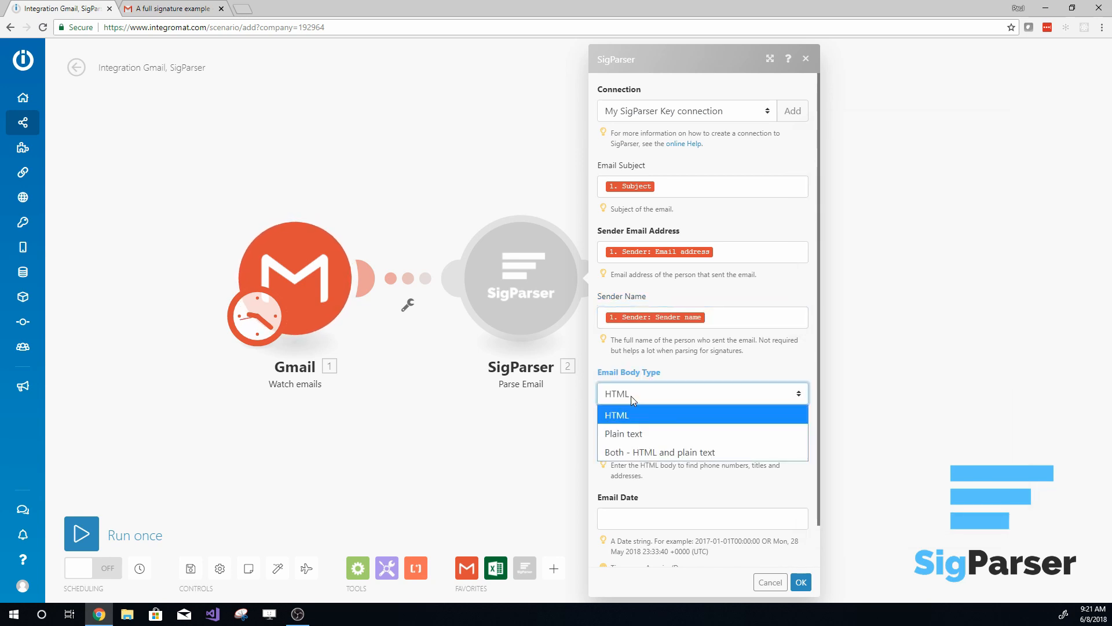
pyautogui.click(649, 453)
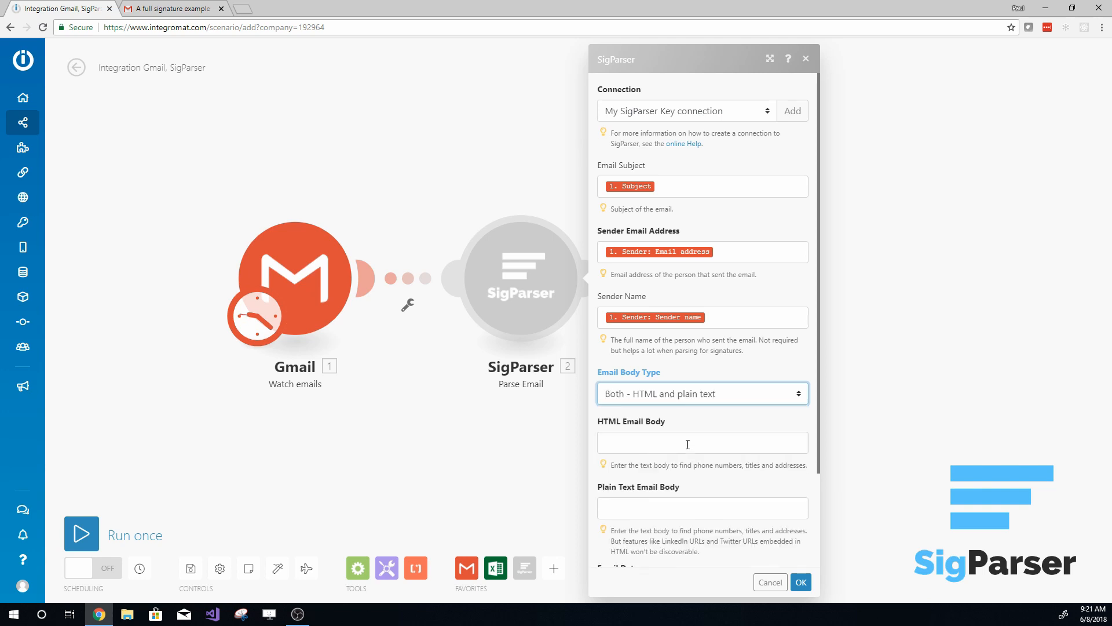
# - Map Gmail's HTML content to the HTML Email Body and its Text content to the Plain Text Email Body
pyautogui.click(643, 443)
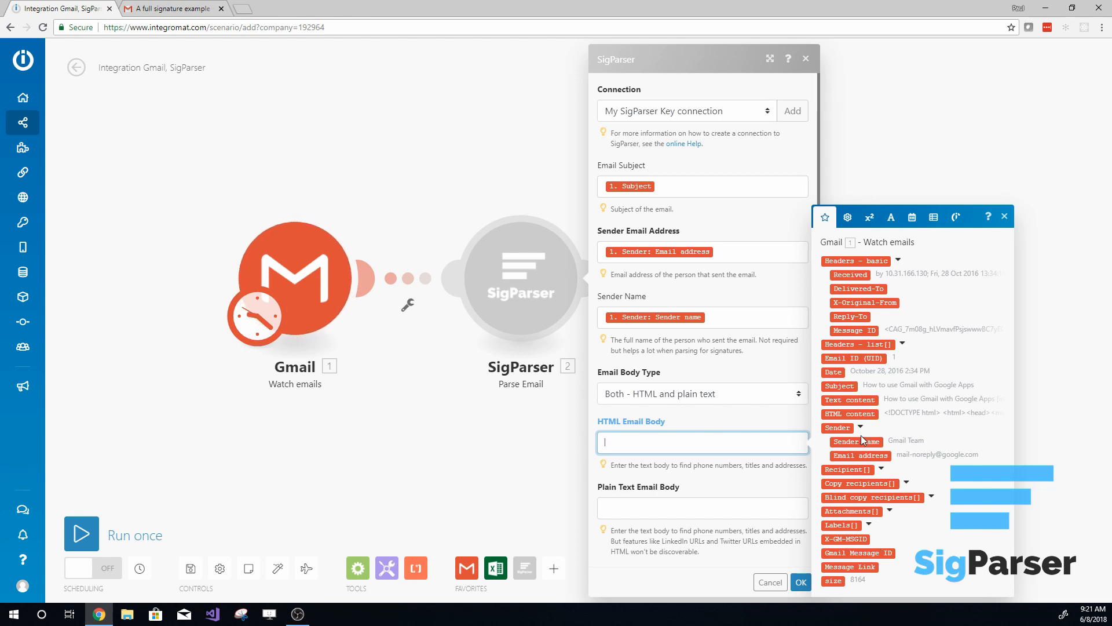
pyautogui.click(851, 413)
pyautogui.click(695, 509)
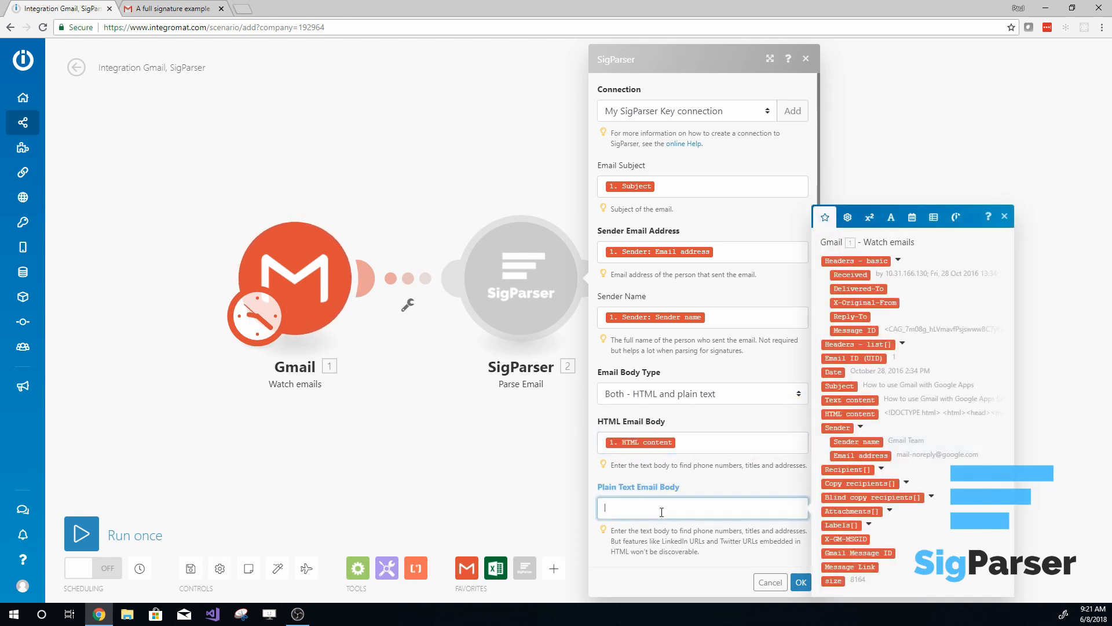
pyautogui.click(850, 400)
# - Map Gmail's Date to the Email Date field and save the SigParser module settings
pyautogui.scroll(-3, 661, 533)
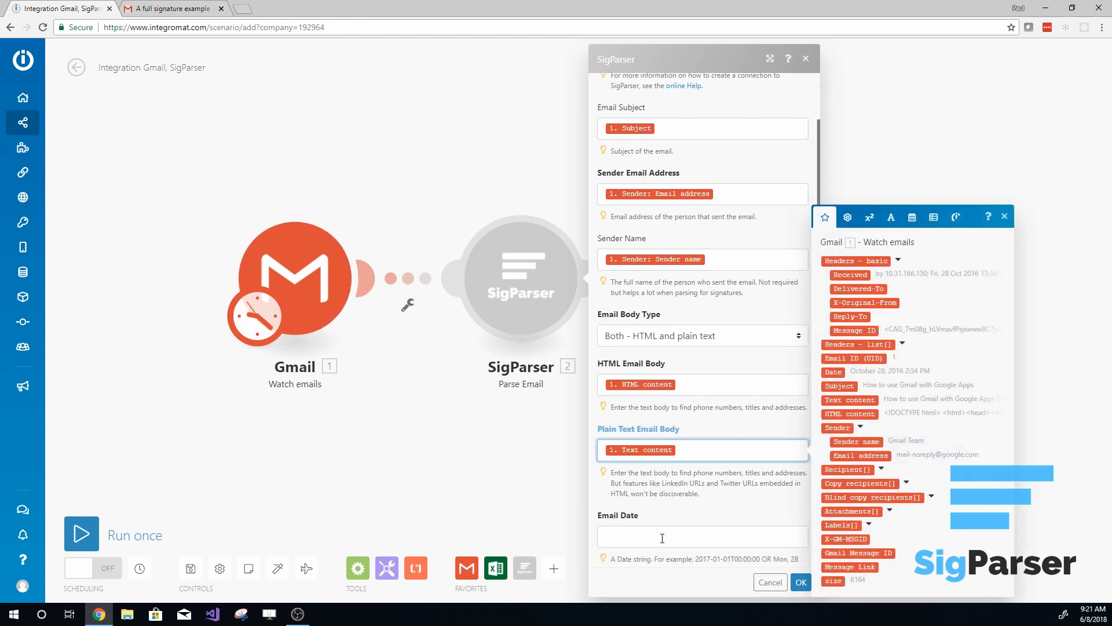
pyautogui.click(660, 473)
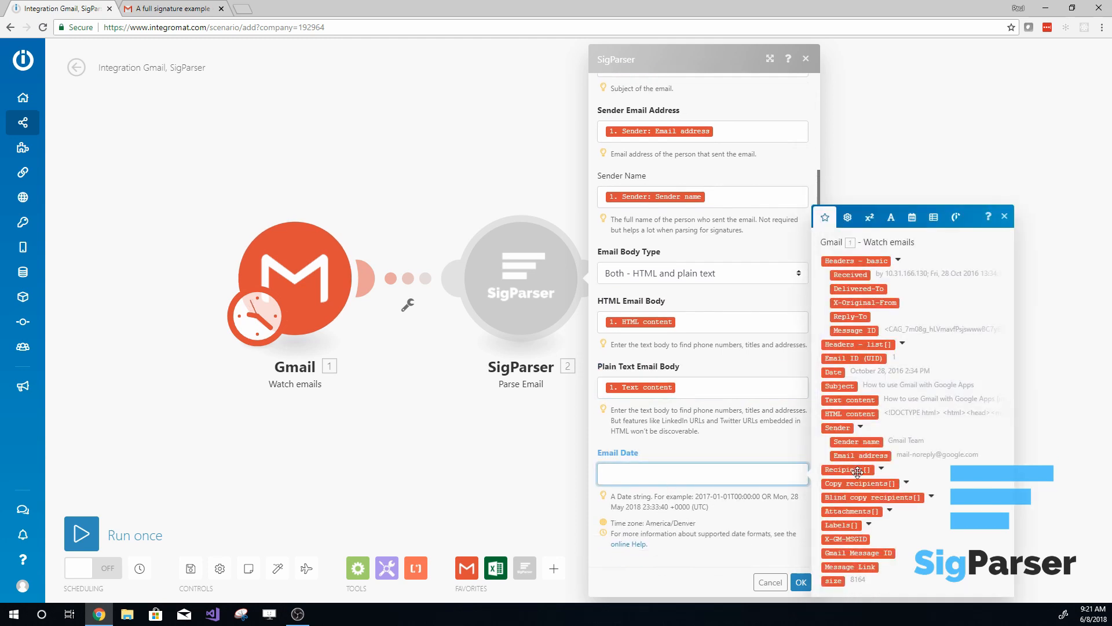
pyautogui.click(833, 371)
pyautogui.click(801, 582)
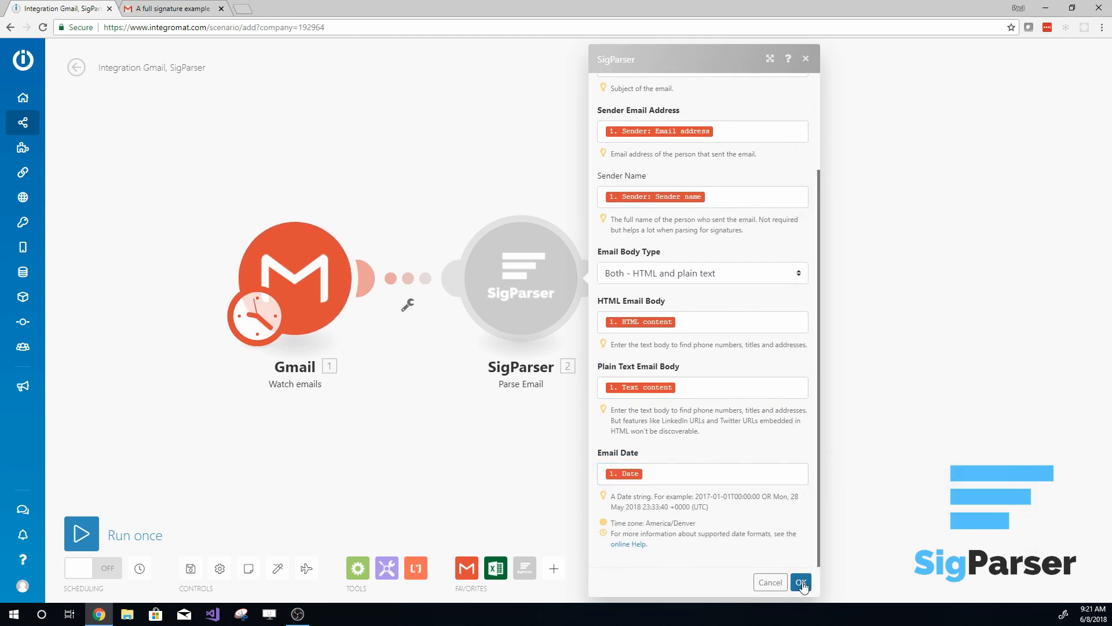
# - Add a Google Sheets module with the Select rows action after the SigParser module
pyautogui.click(617, 295)
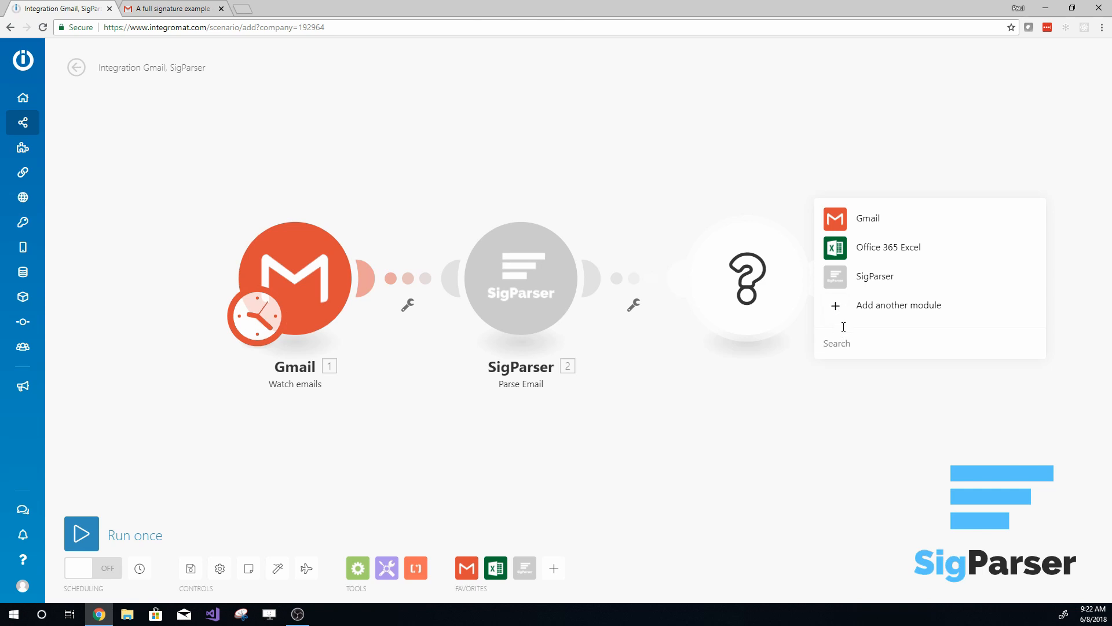
pyautogui.write('Google')
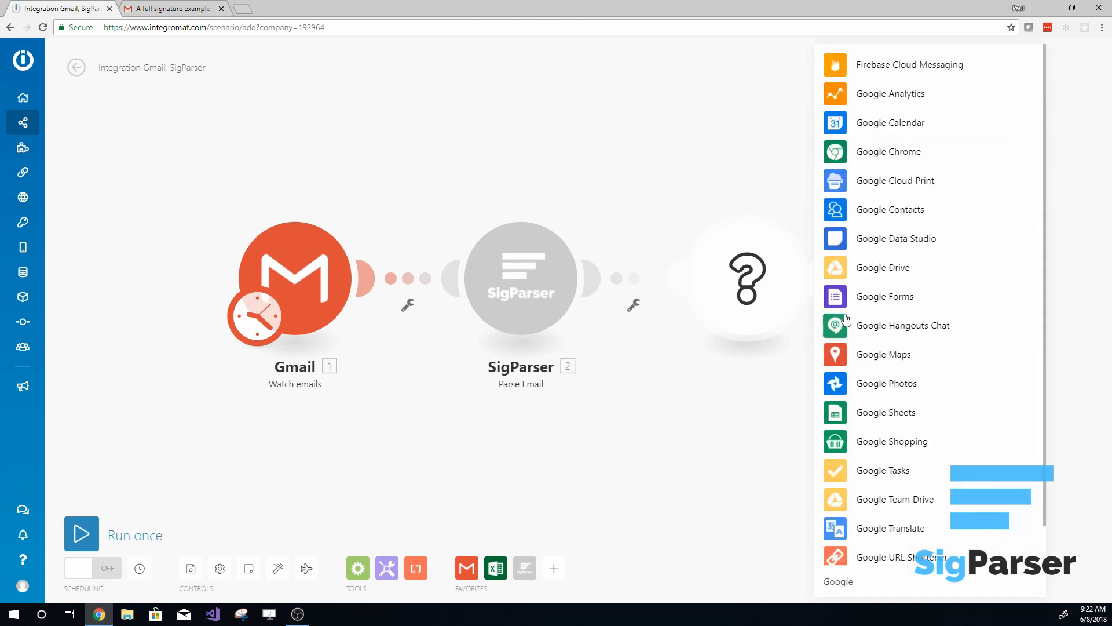
pyautogui.write(' Sheets')
pyautogui.click(875, 282)
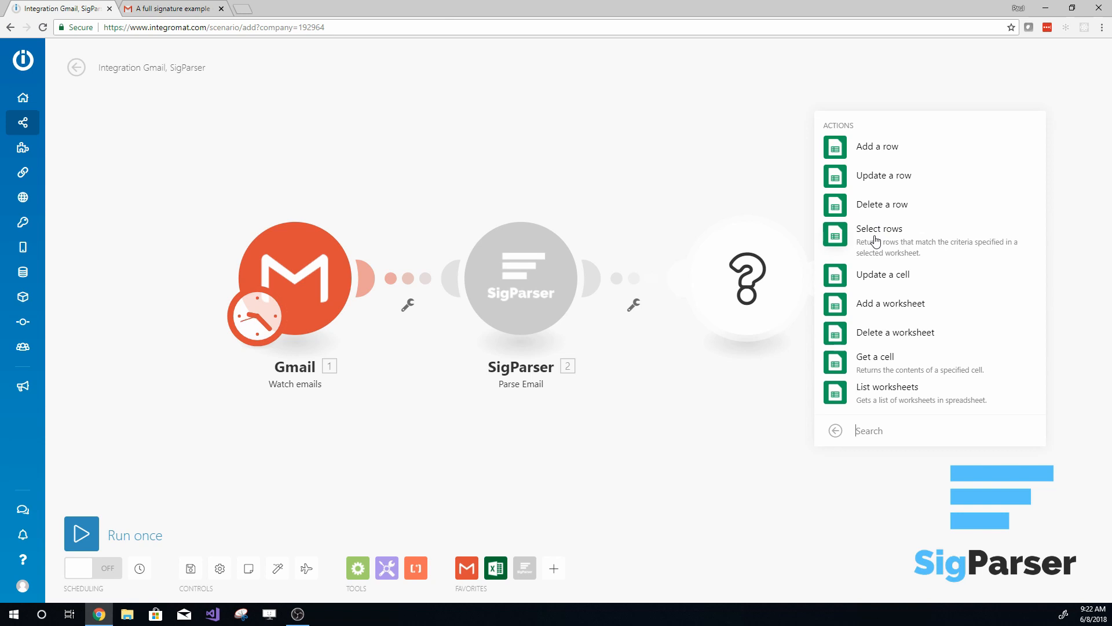
pyautogui.click(876, 241)
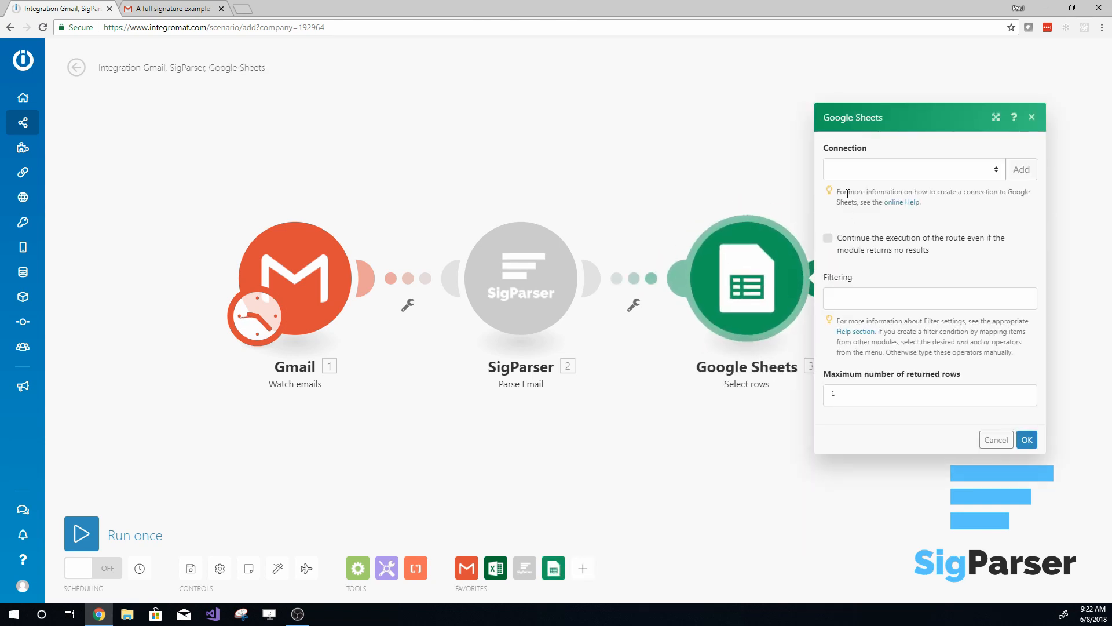
# - Choose the Test Gmail Acct connection for the Google Sheets module and proceed with extending its permissions
pyautogui.click(998, 172)
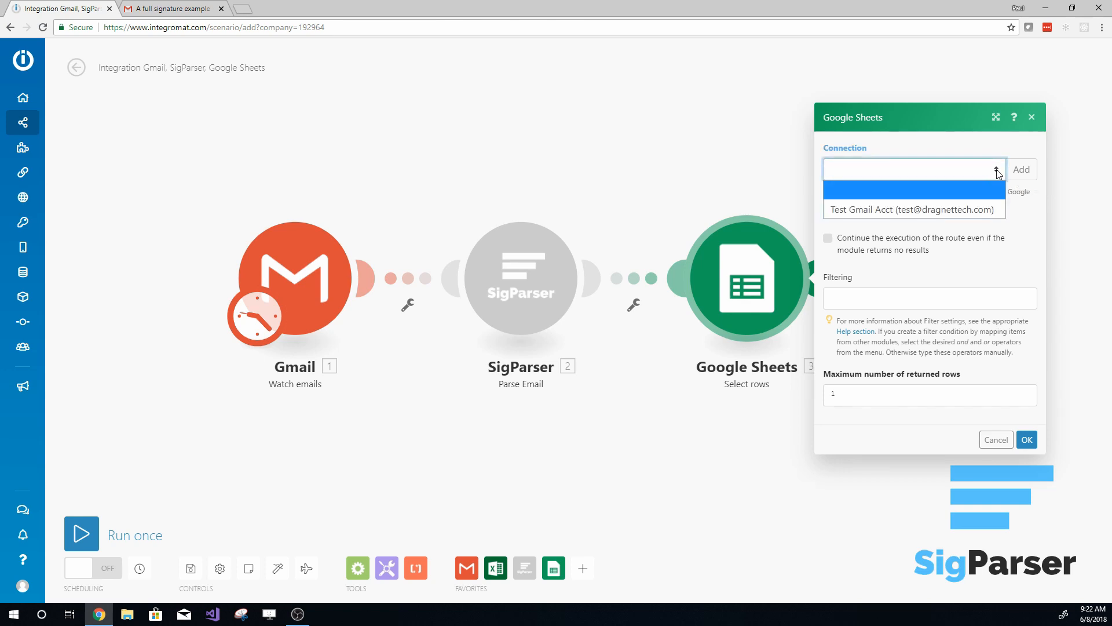
pyautogui.click(954, 209)
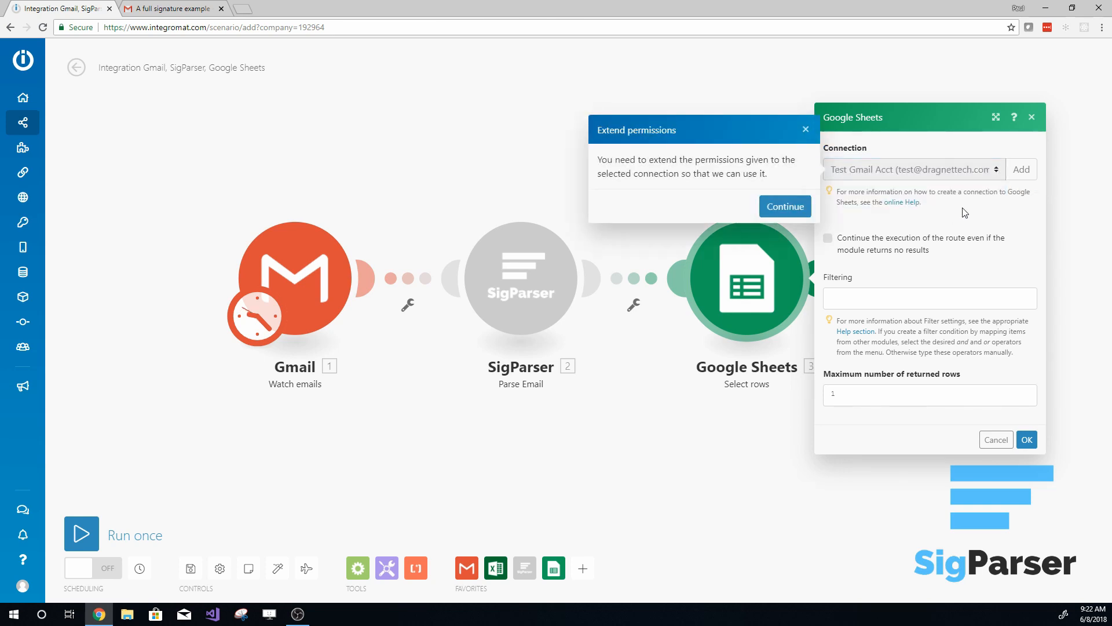
pyautogui.click(779, 209)
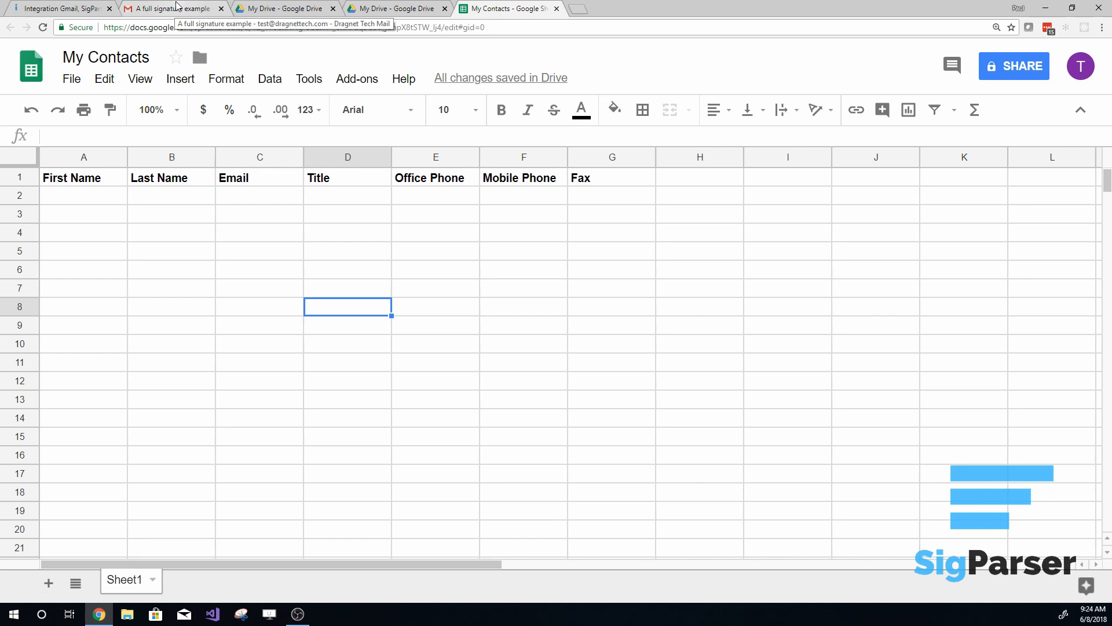
# - Return to the Integromat scenario, refresh the Google Sheets module's file list and choose the My Contacts file
pyautogui.click(49, 9)
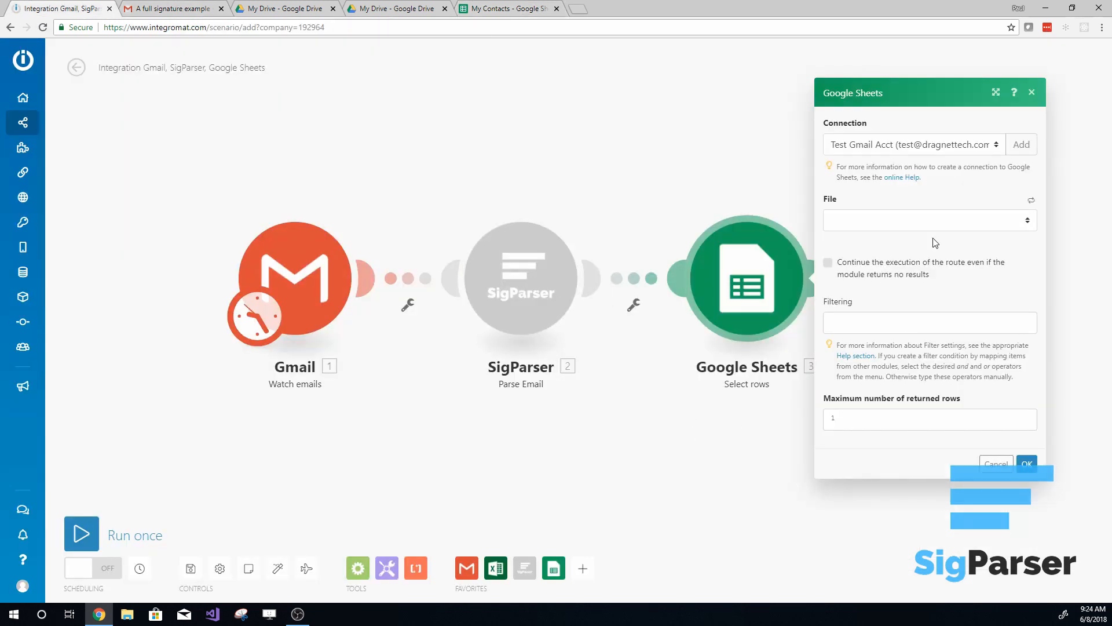
pyautogui.click(1002, 226)
pyautogui.click(1033, 194)
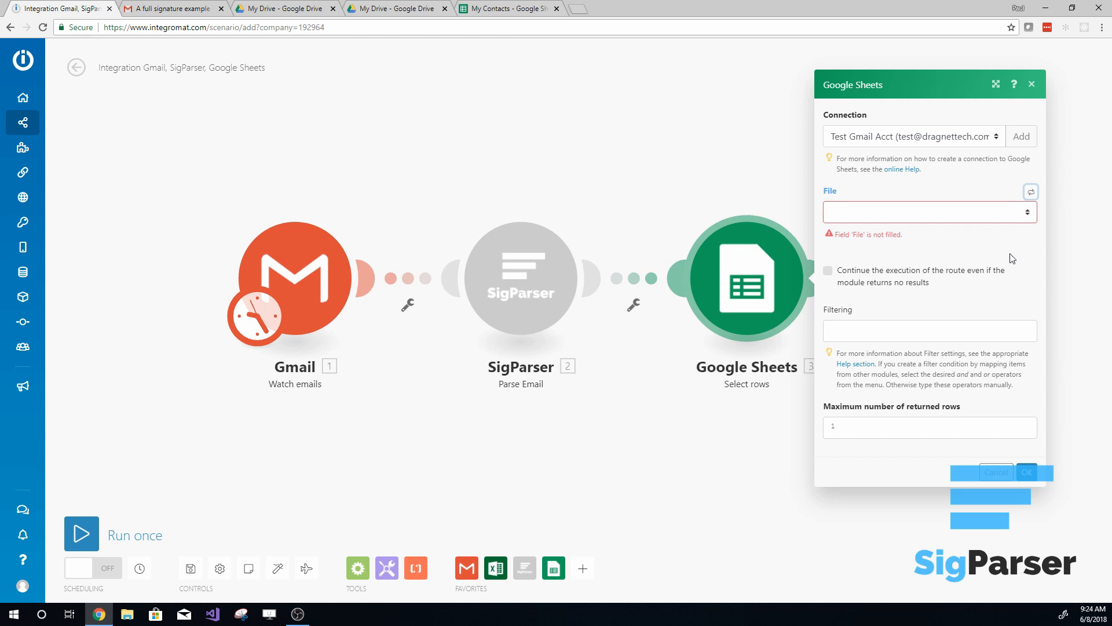
pyautogui.click(1021, 212)
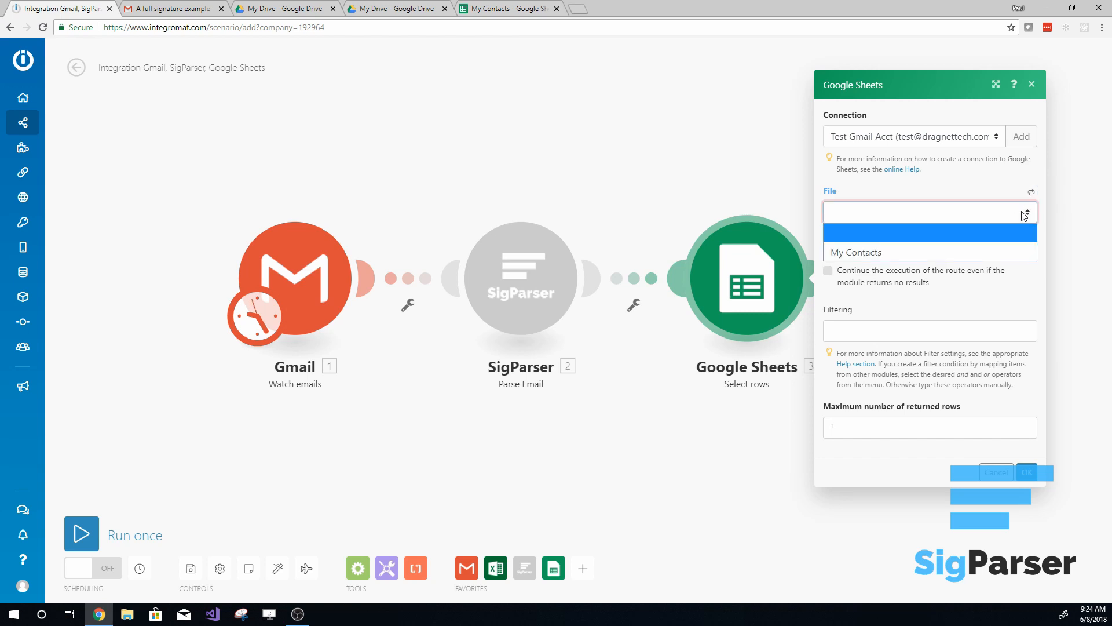
pyautogui.click(958, 252)
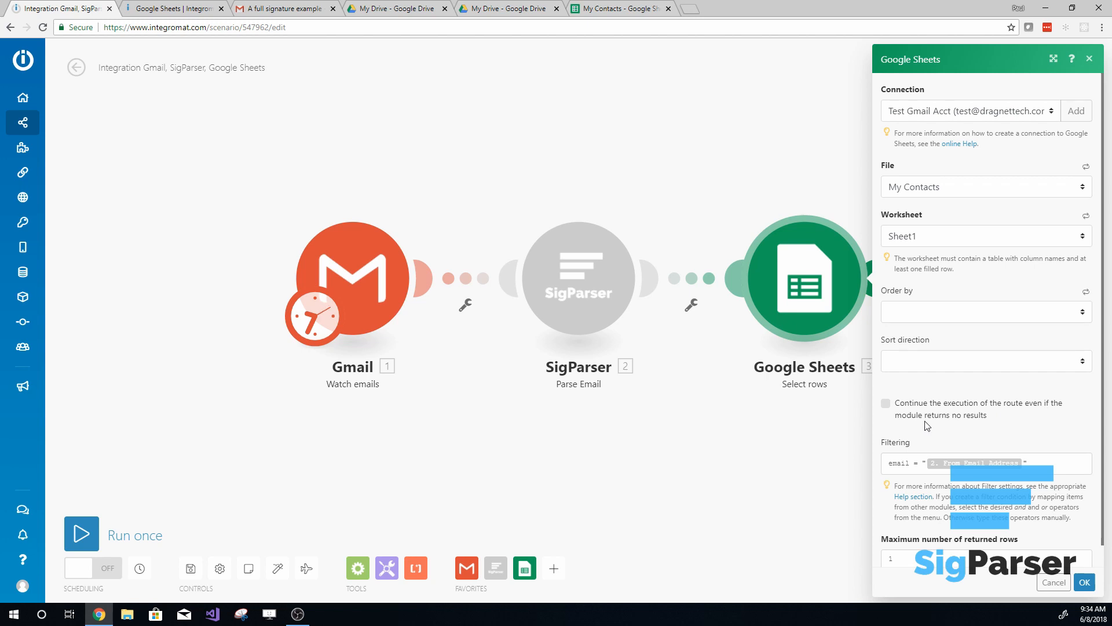
# - Set the Select rows module to continue the route even if it returns no results, and save its settings
pyautogui.click(885, 404)
pyautogui.click(889, 464)
pyautogui.moveTo(890, 464); pyautogui.dragTo(911, 463)
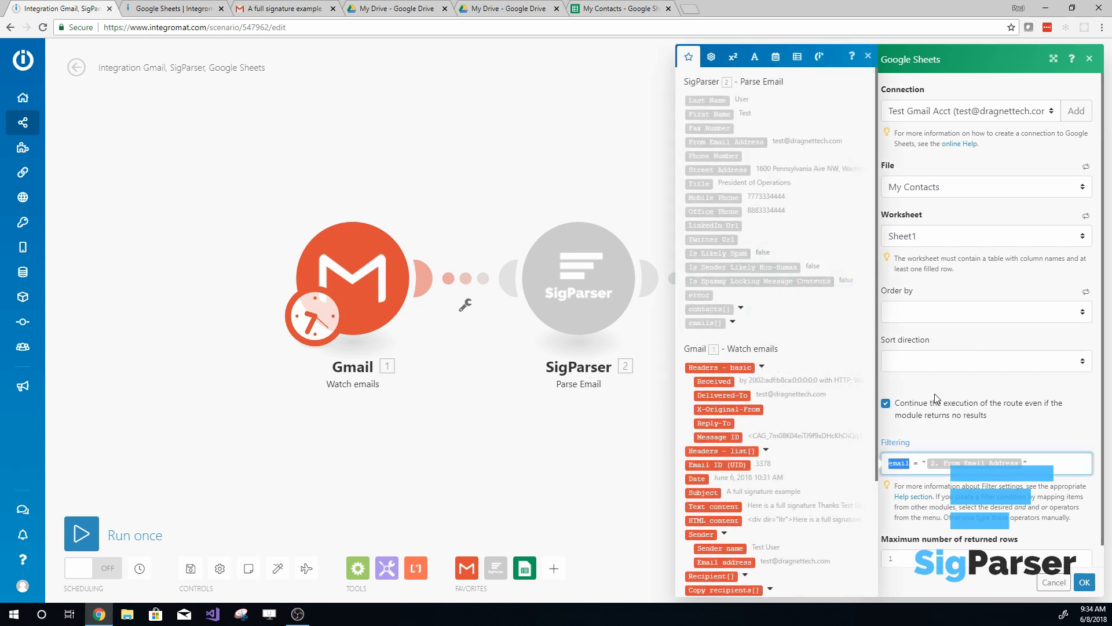
pyautogui.click(962, 292)
pyautogui.click(951, 312)
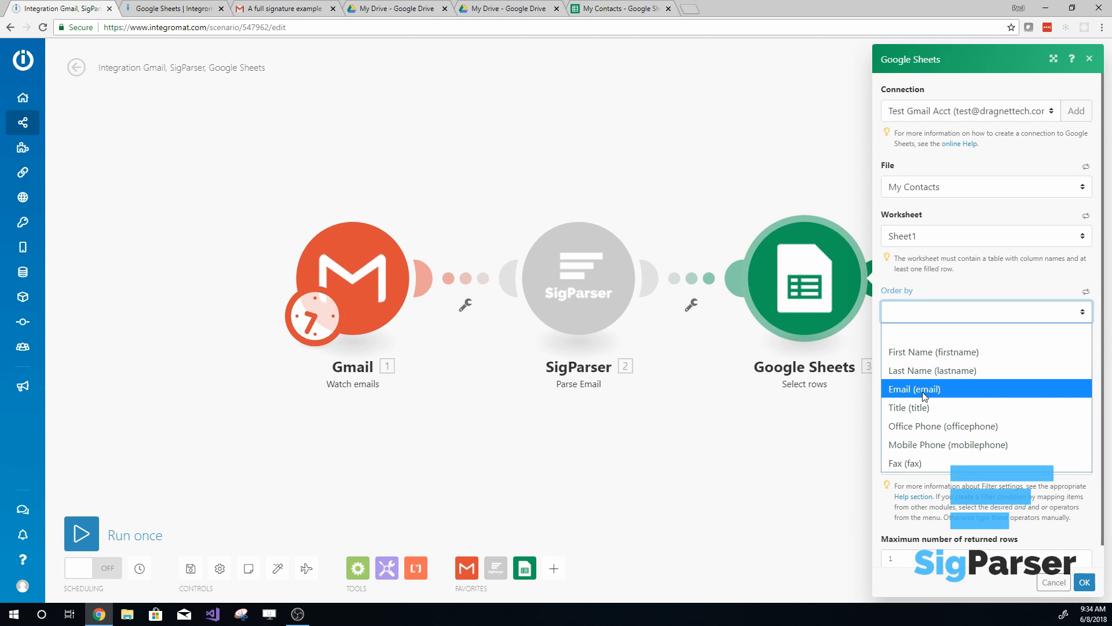
pyautogui.click(919, 311)
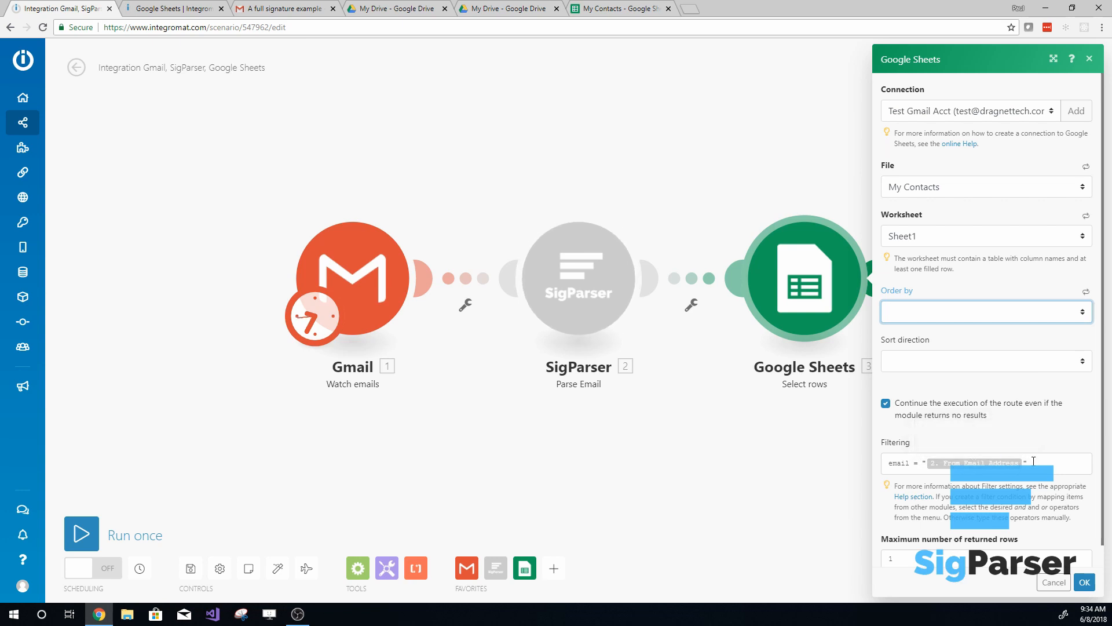
pyautogui.click(1031, 463)
pyautogui.click(1037, 443)
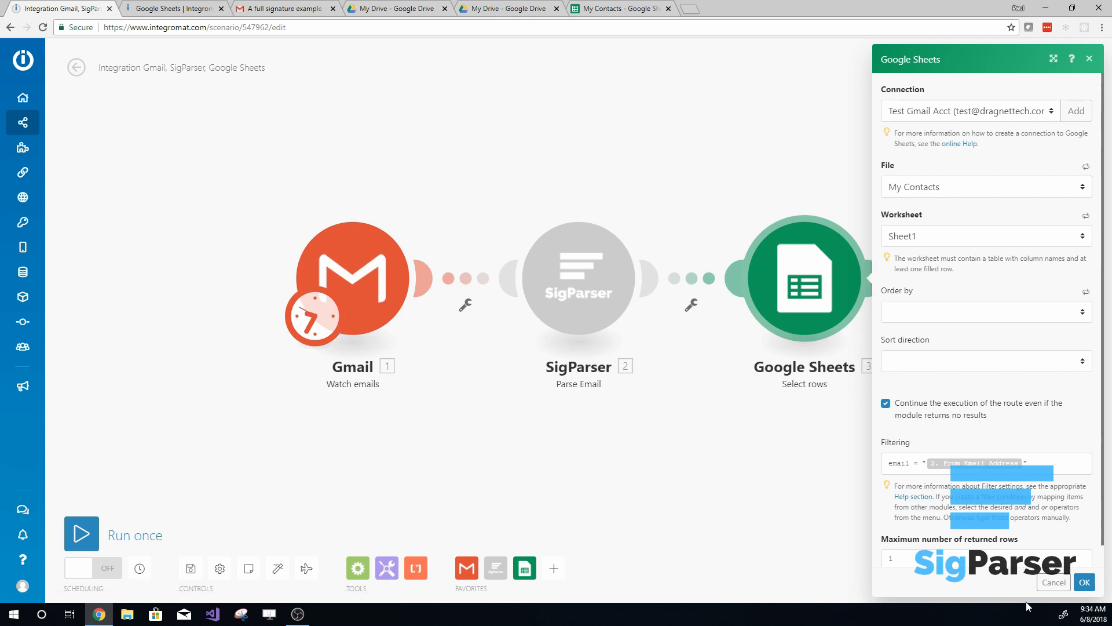
pyautogui.click(1084, 582)
# - Add a Flow Control Router after the Google Sheets Select rows module
pyautogui.moveTo(943, 436); pyautogui.dragTo(606, 450)
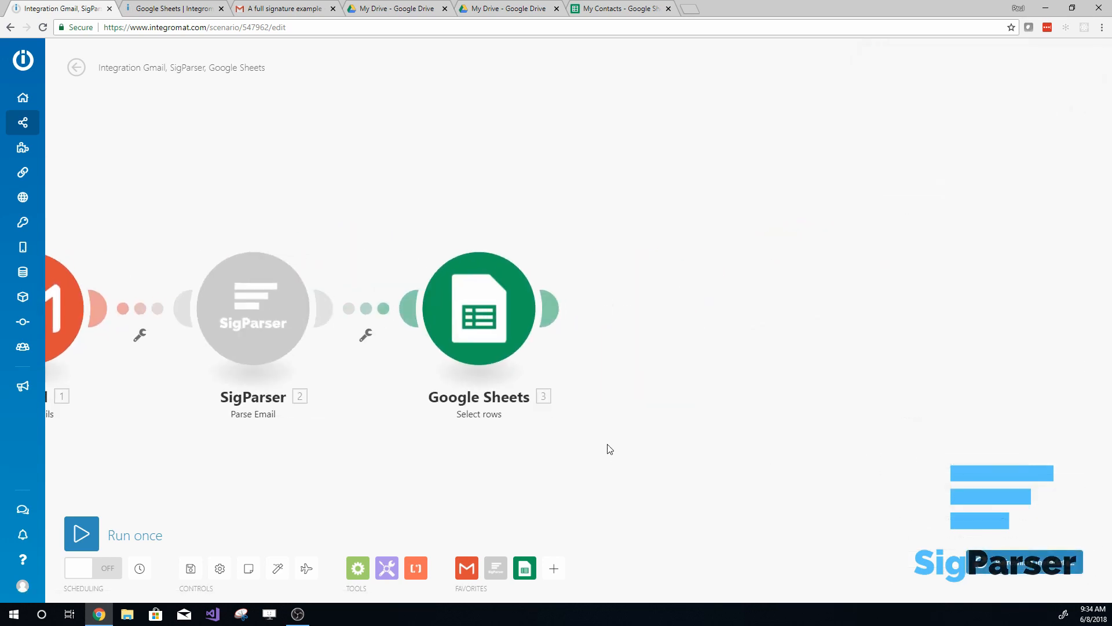
pyautogui.click(554, 309)
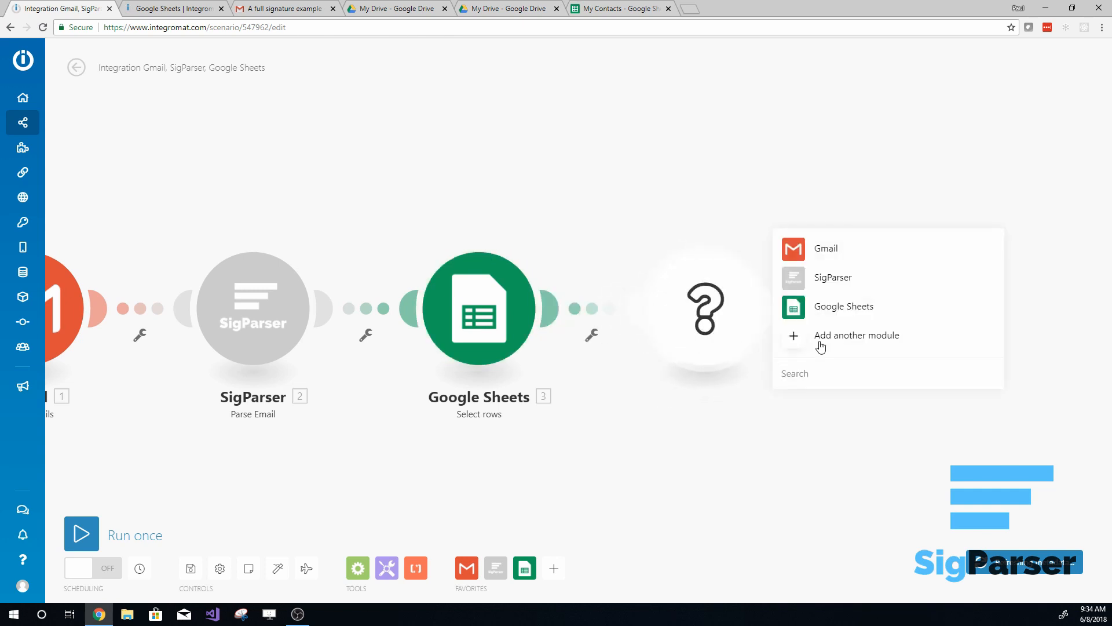
pyautogui.write('flow')
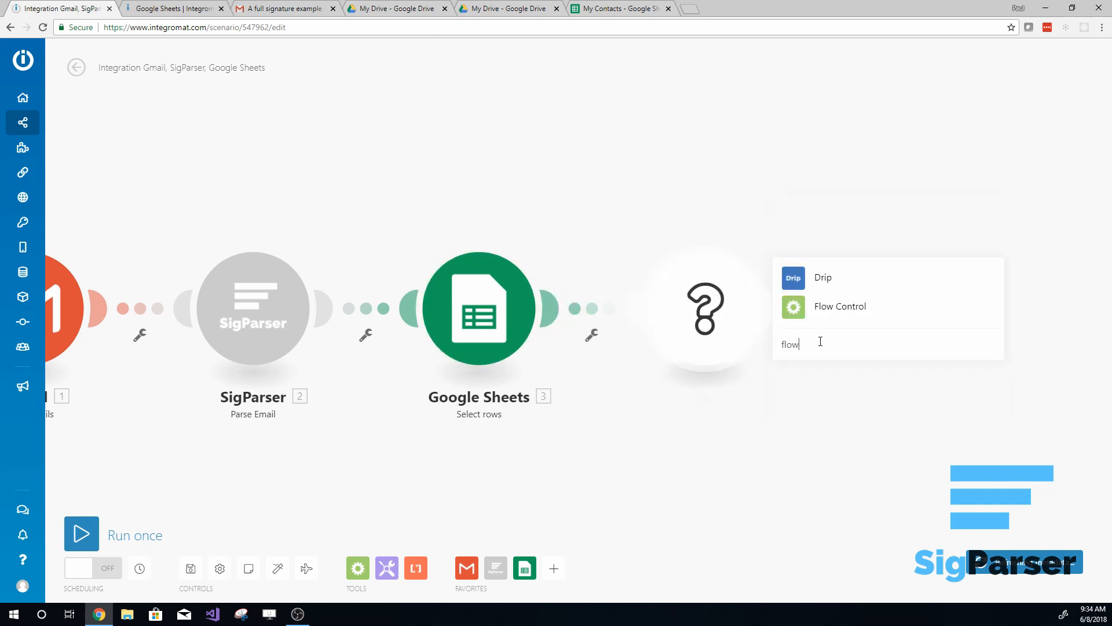
pyautogui.click(856, 320)
pyautogui.click(823, 374)
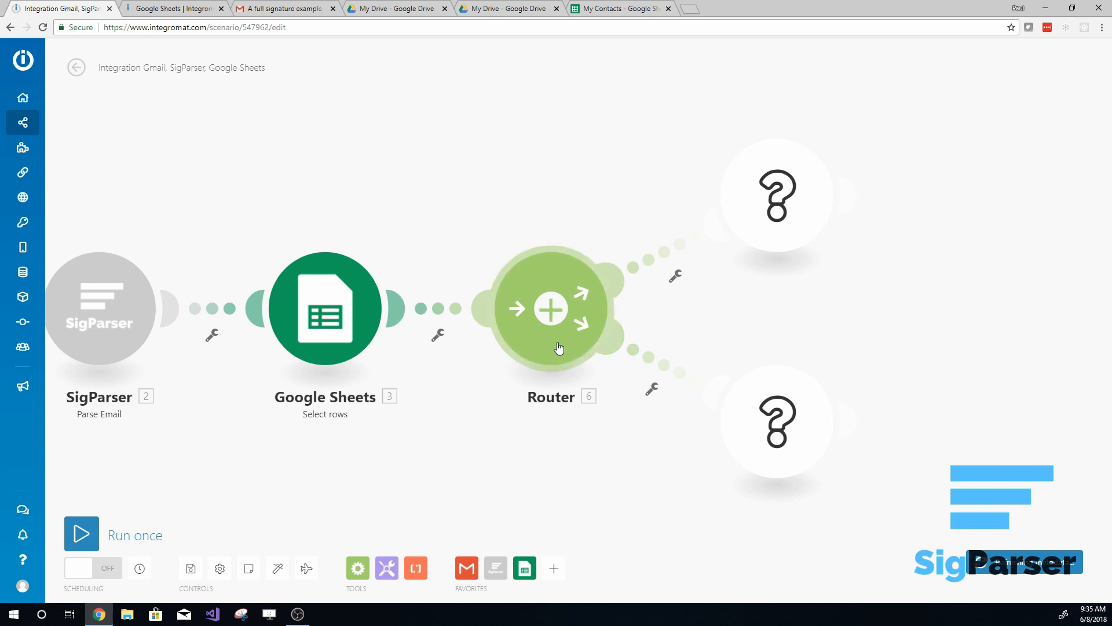
# - Give the Router's upper route a filter condition that the Google Sheets id does not exist
pyautogui.click(613, 281)
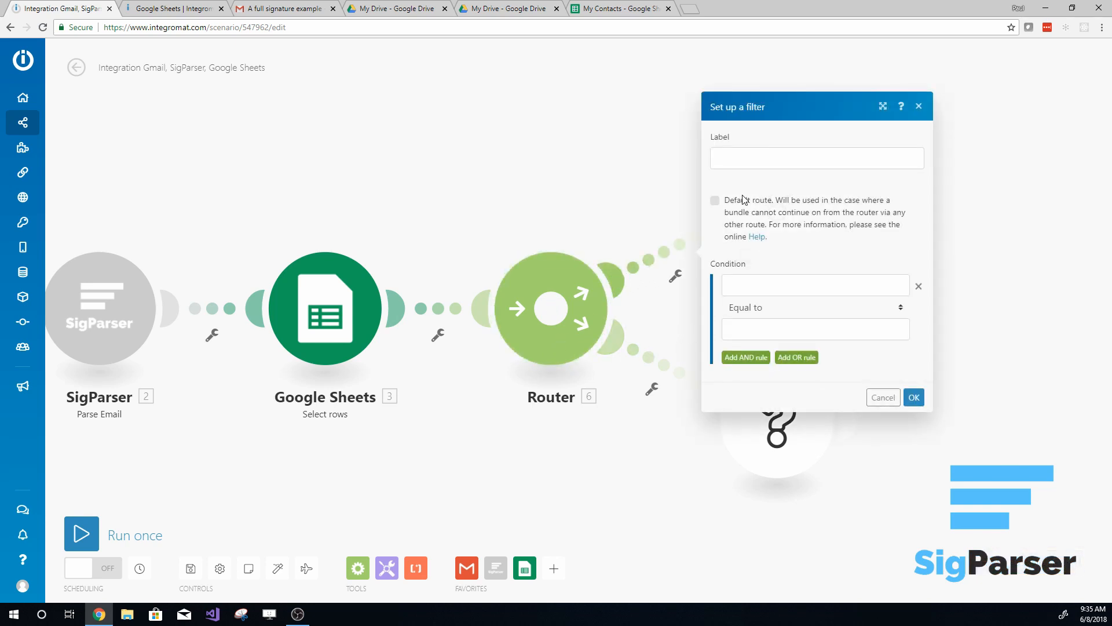
pyautogui.click(763, 286)
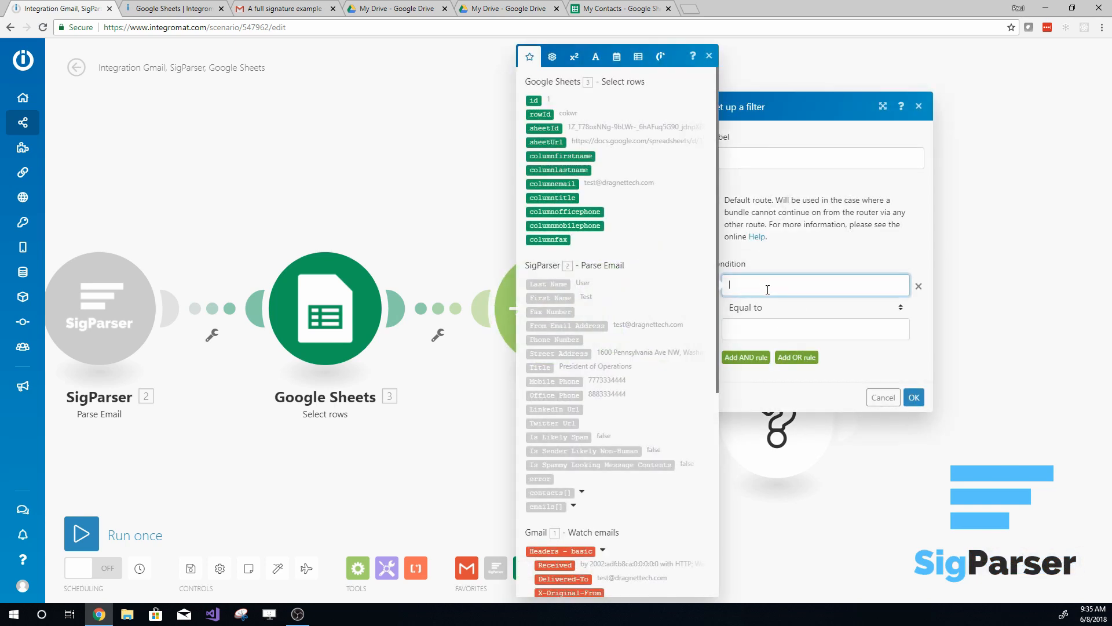
pyautogui.click(533, 99)
pyautogui.click(806, 330)
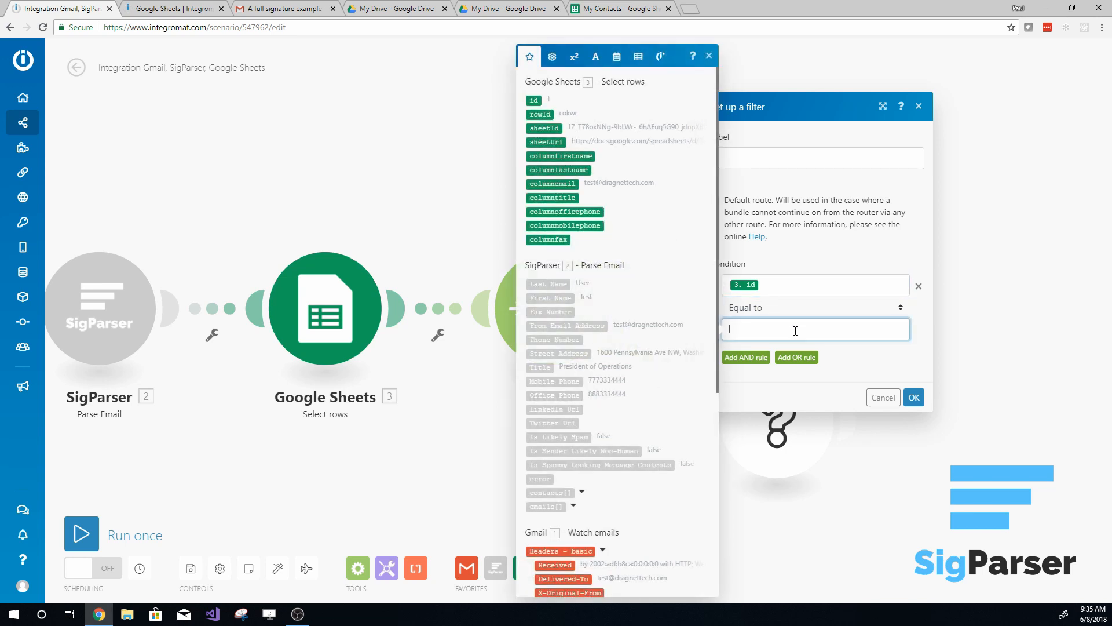
pyautogui.click(903, 306)
pyautogui.click(766, 44)
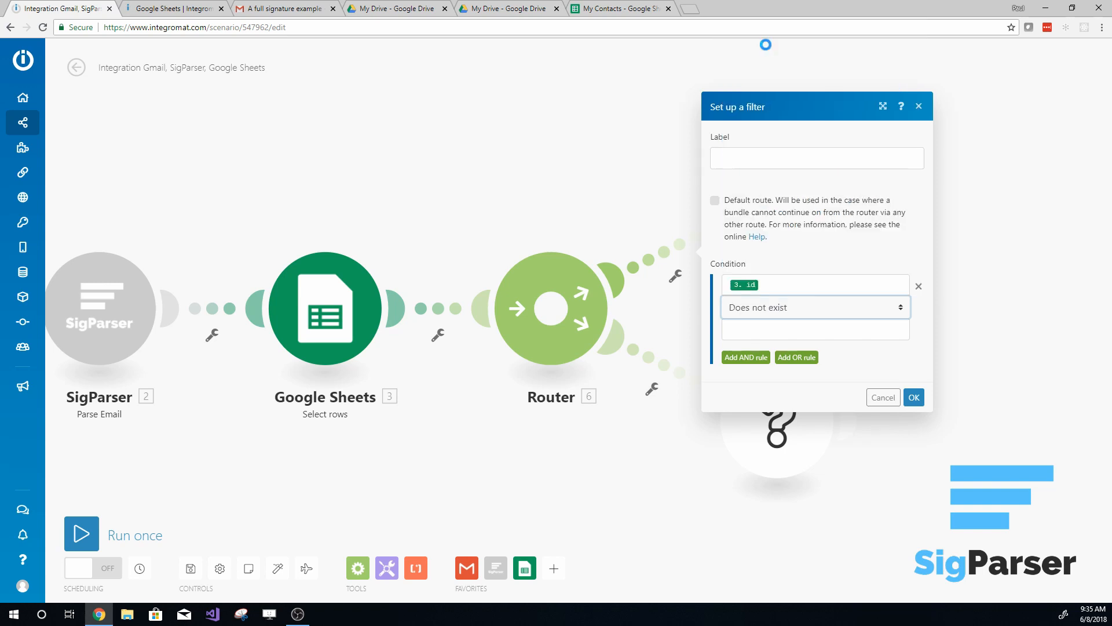
# - Label the upper route's filter "Row does not exist" and save it
pyautogui.click(744, 168)
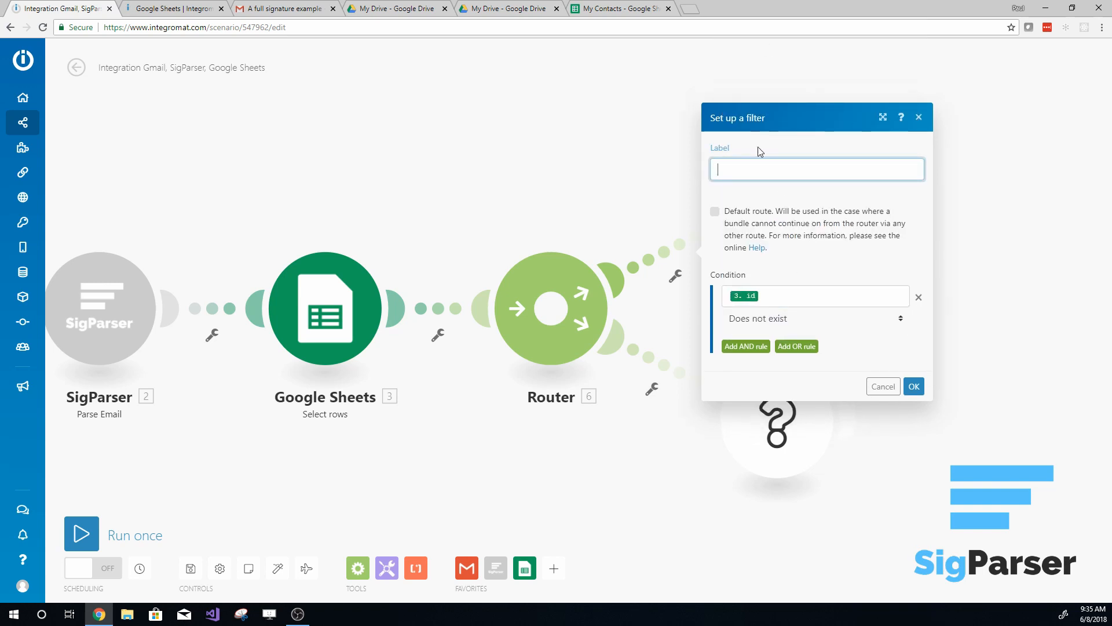
pyautogui.write('Row does not exist')
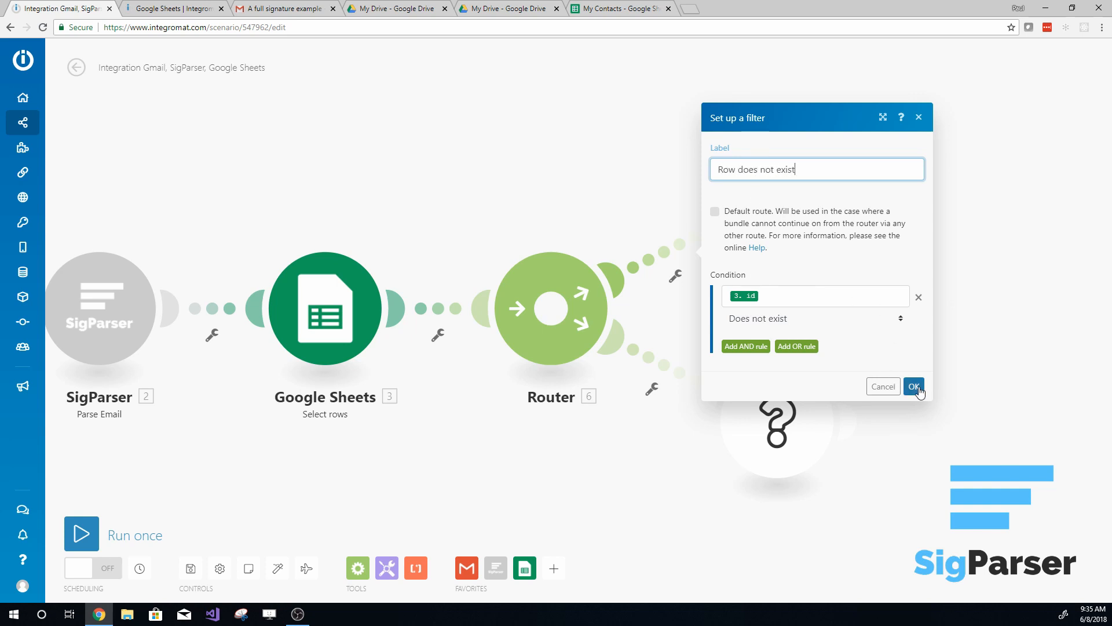
pyautogui.click(914, 386)
# - Set up a filter on the Router's lower route with the label "Row exists"
pyautogui.click(630, 350)
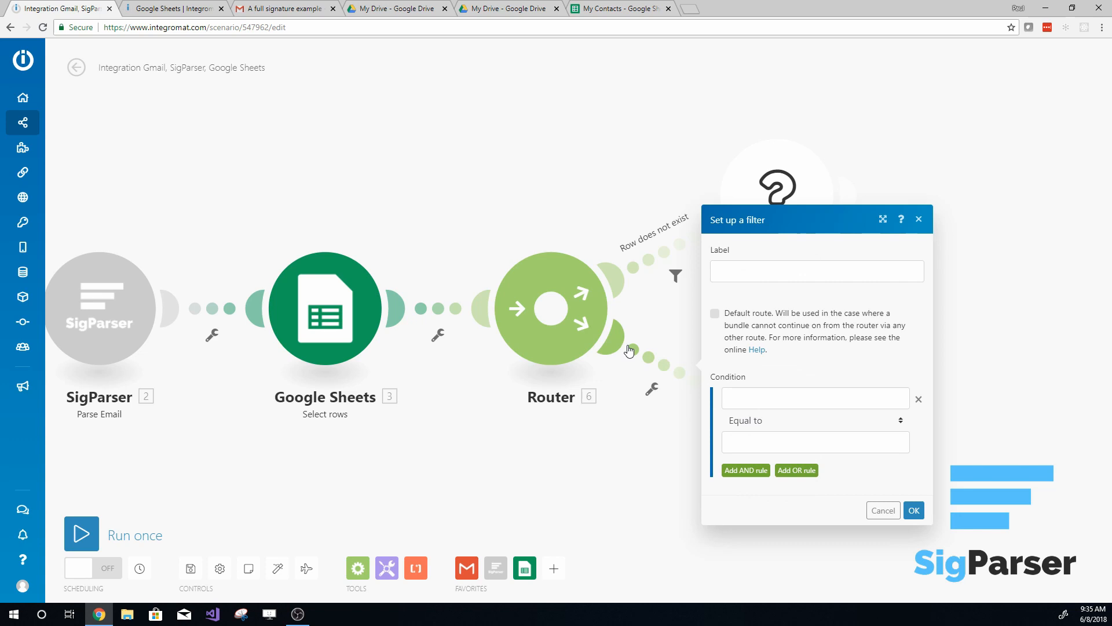
pyautogui.click(739, 264)
pyautogui.write('Row exists')
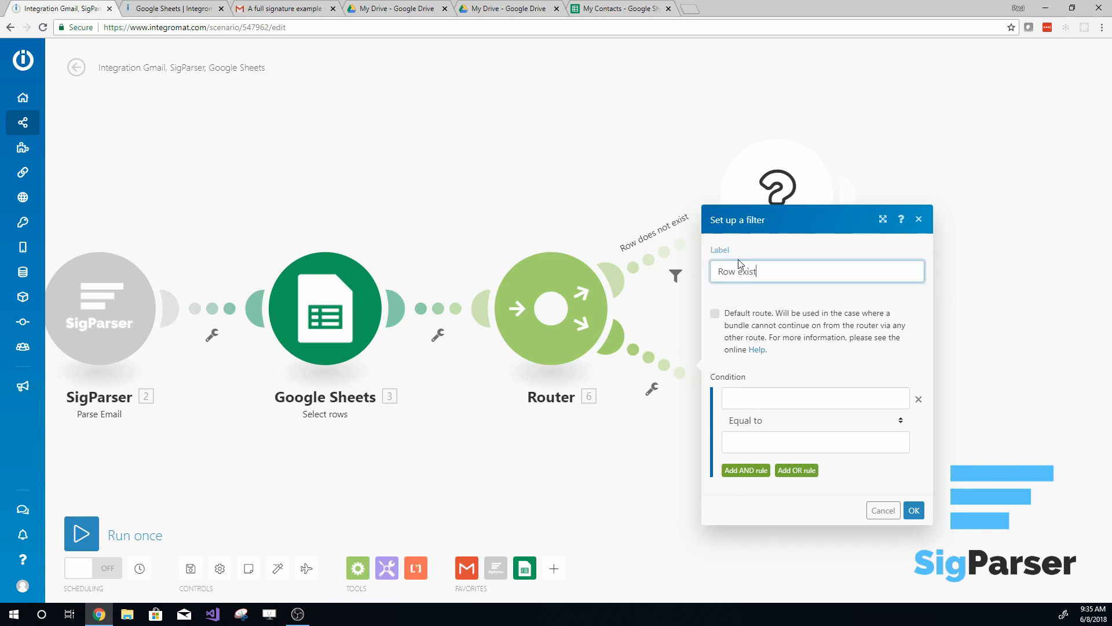
# - Set the lower route's filter condition to Google Sheets id Exists and save the filter
pyautogui.click(774, 398)
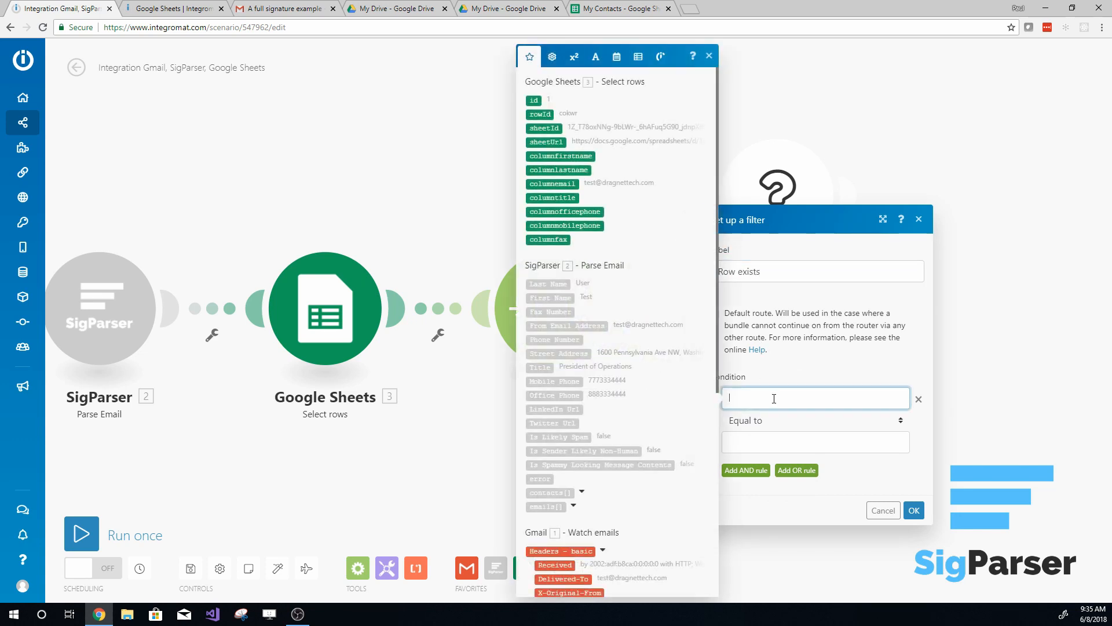
pyautogui.click(533, 100)
pyautogui.click(785, 439)
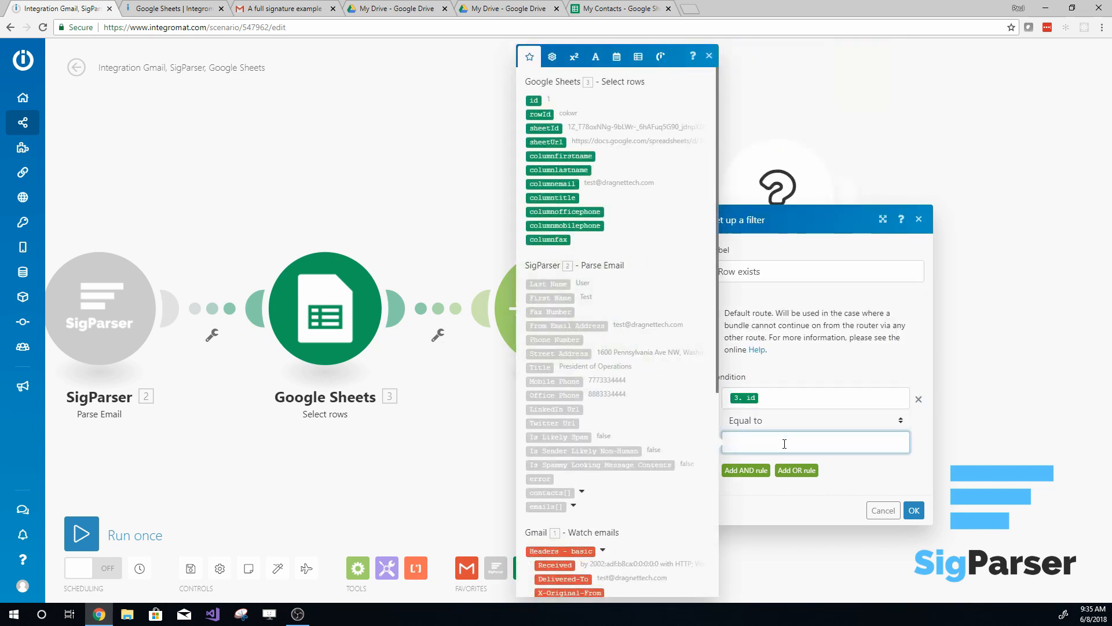
pyautogui.click(900, 424)
pyautogui.click(899, 423)
pyautogui.click(895, 423)
pyautogui.scroll(-1, 837, 165)
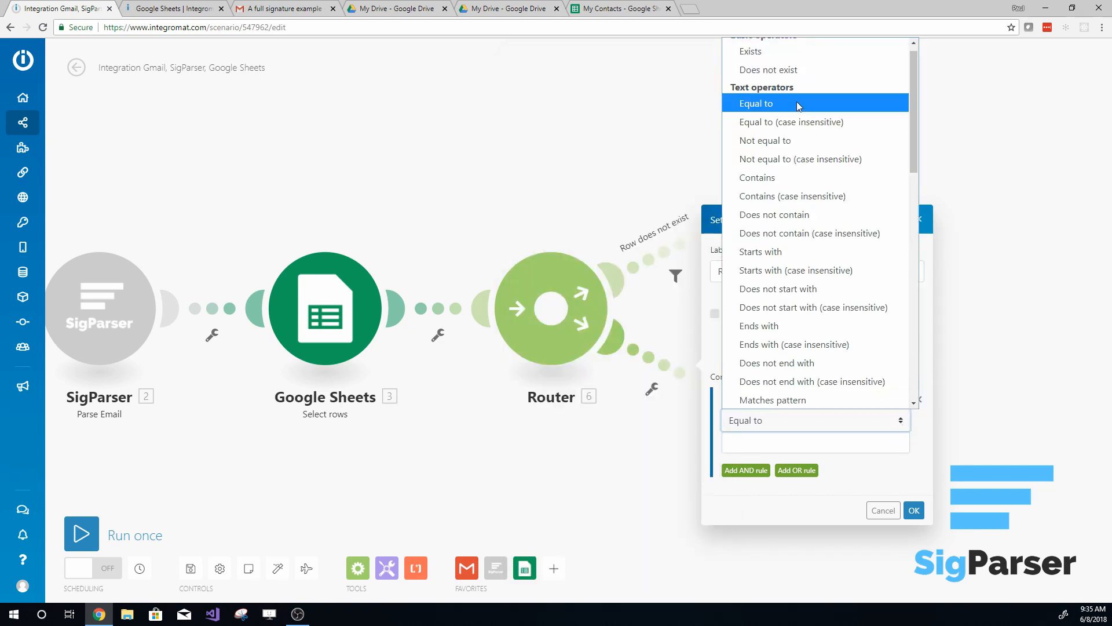
pyautogui.click(794, 51)
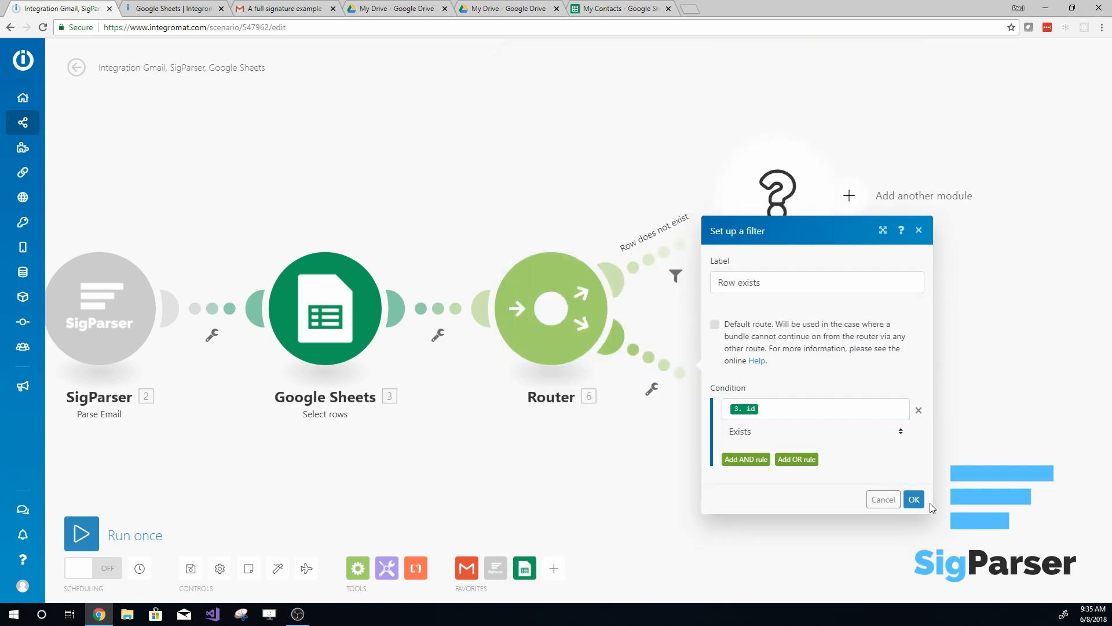
pyautogui.click(914, 499)
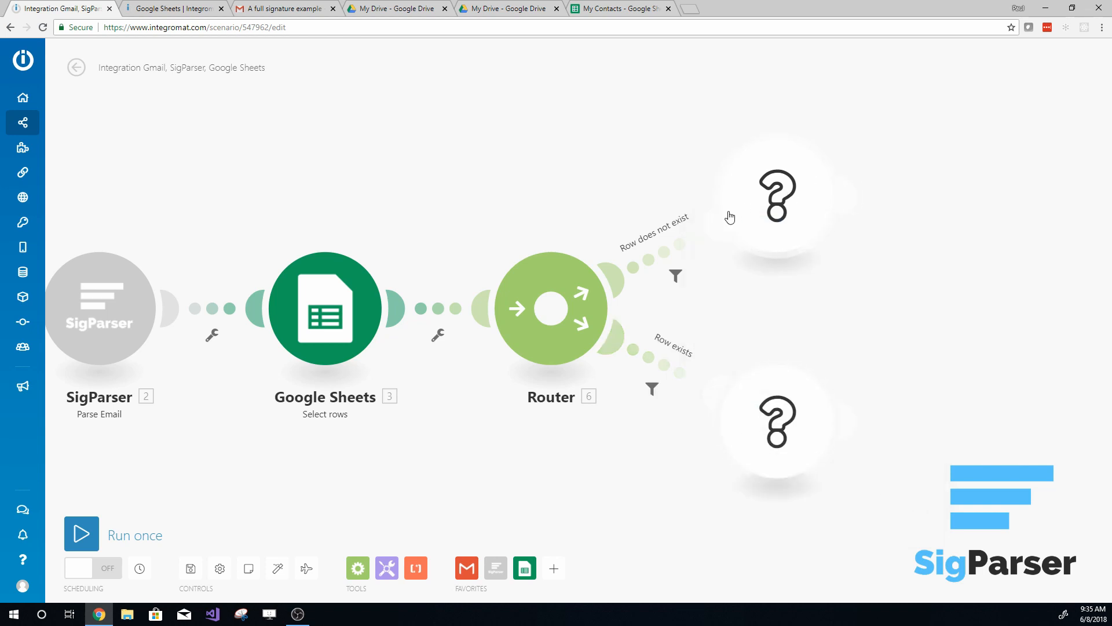
# - Add a Google Sheets module with the Add a row action to the "Row does not exist" route
pyautogui.click(772, 208)
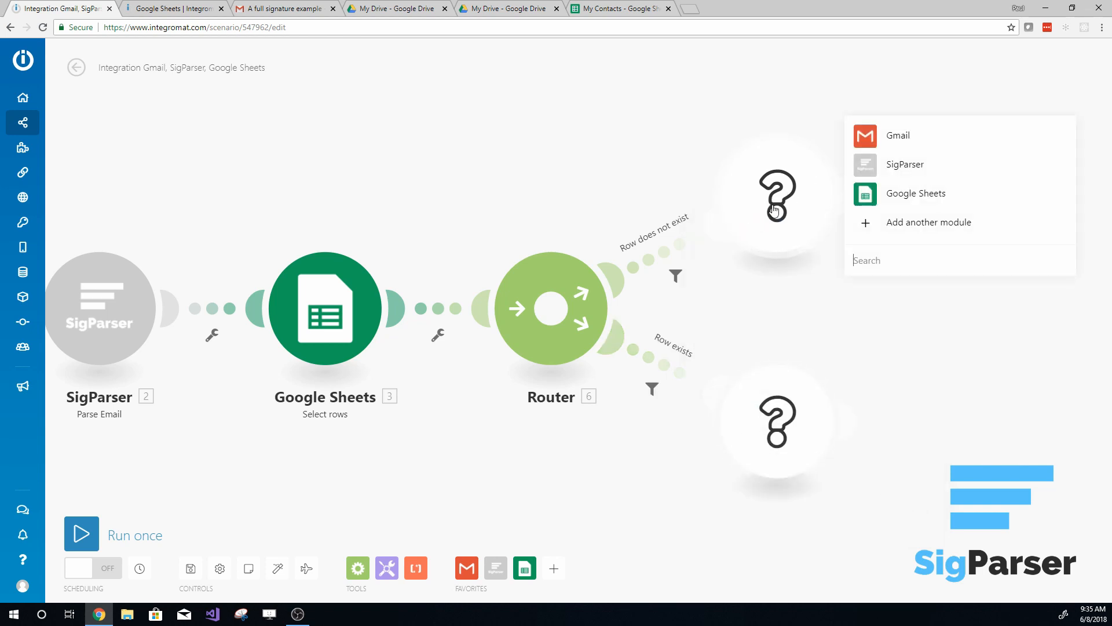
pyautogui.click(866, 198)
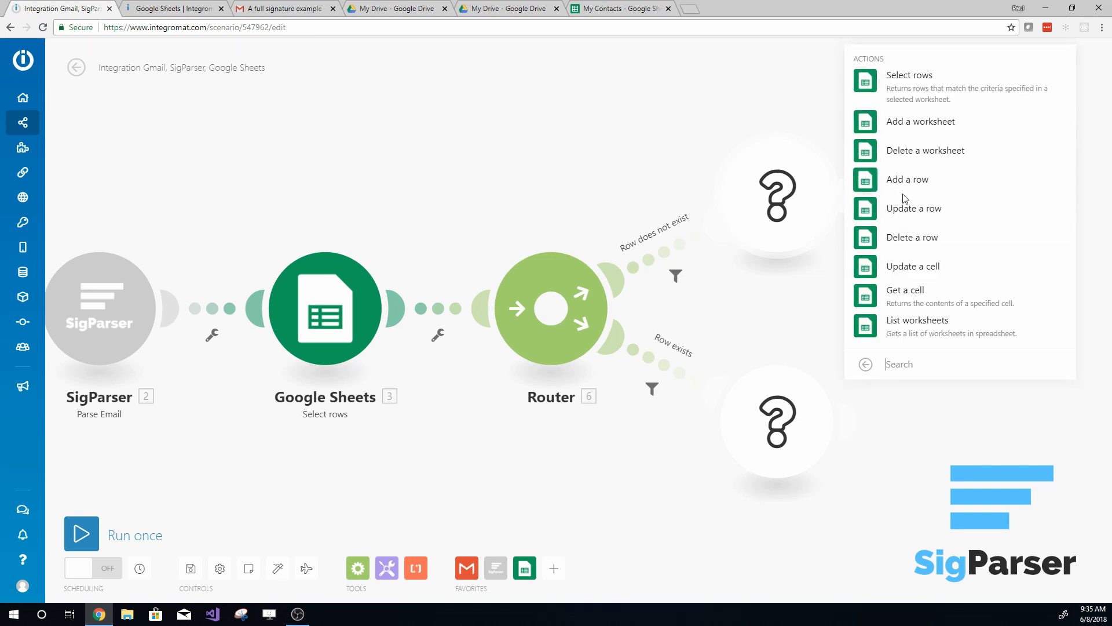
pyautogui.click(865, 178)
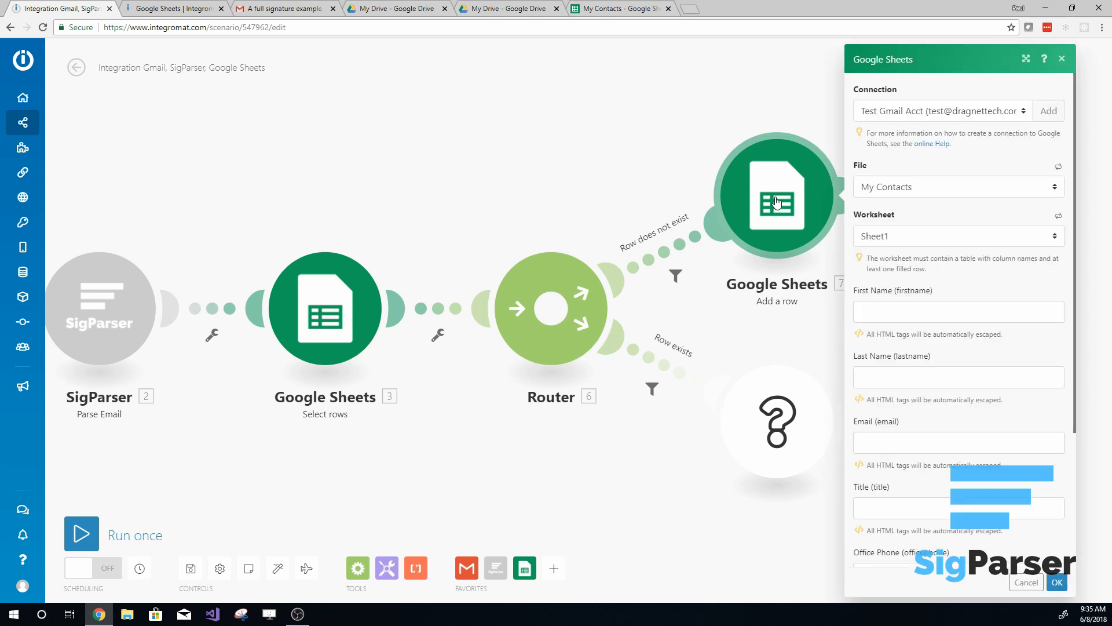
# - Map the Add a row module's First Name, Last Name and Email to SigParser's First Name, Last Name and From Email Address
pyautogui.click(891, 313)
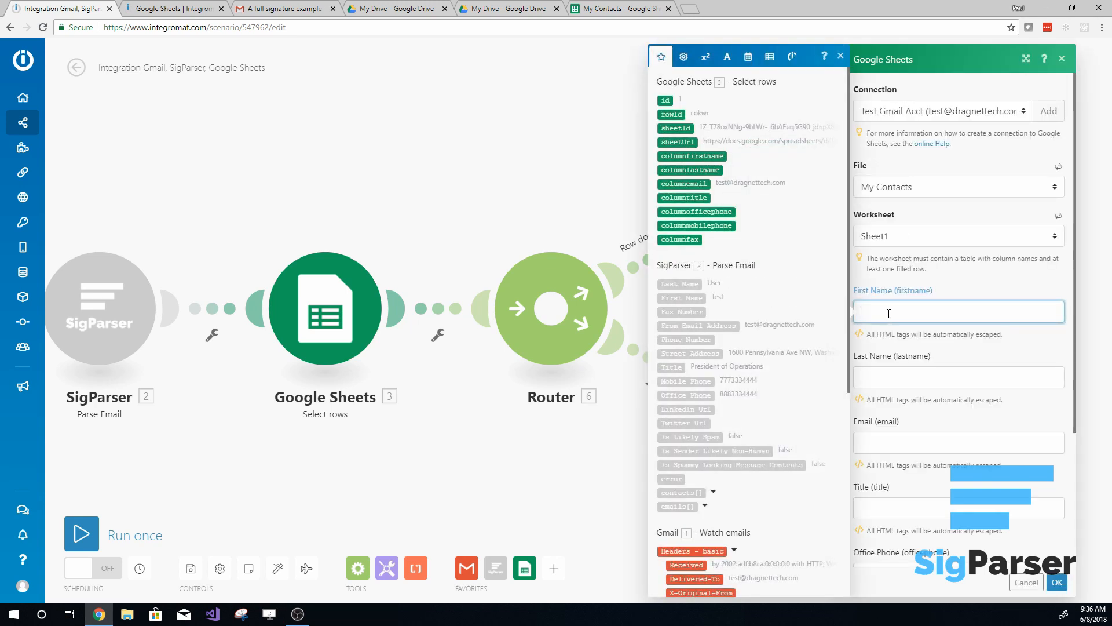
pyautogui.click(681, 297)
pyautogui.click(898, 376)
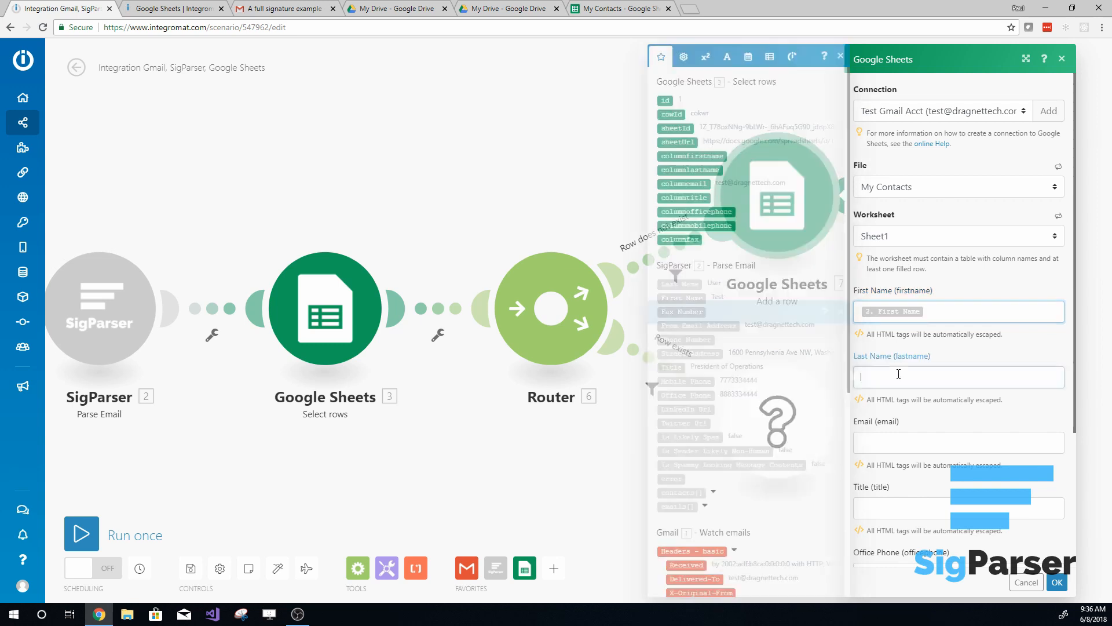
pyautogui.click(681, 283)
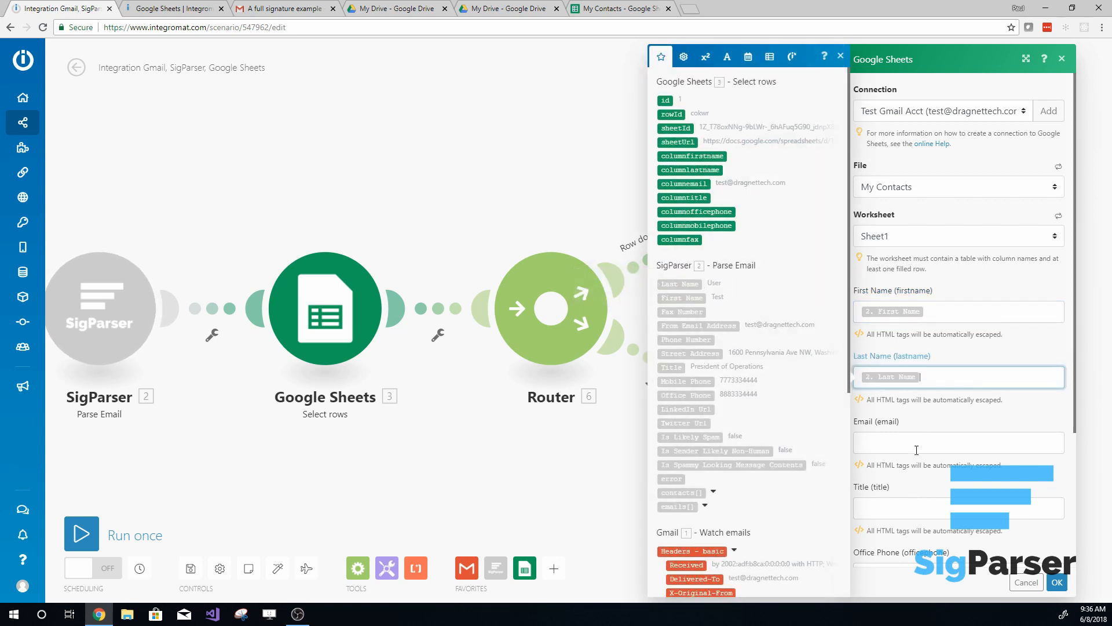
pyautogui.click(895, 441)
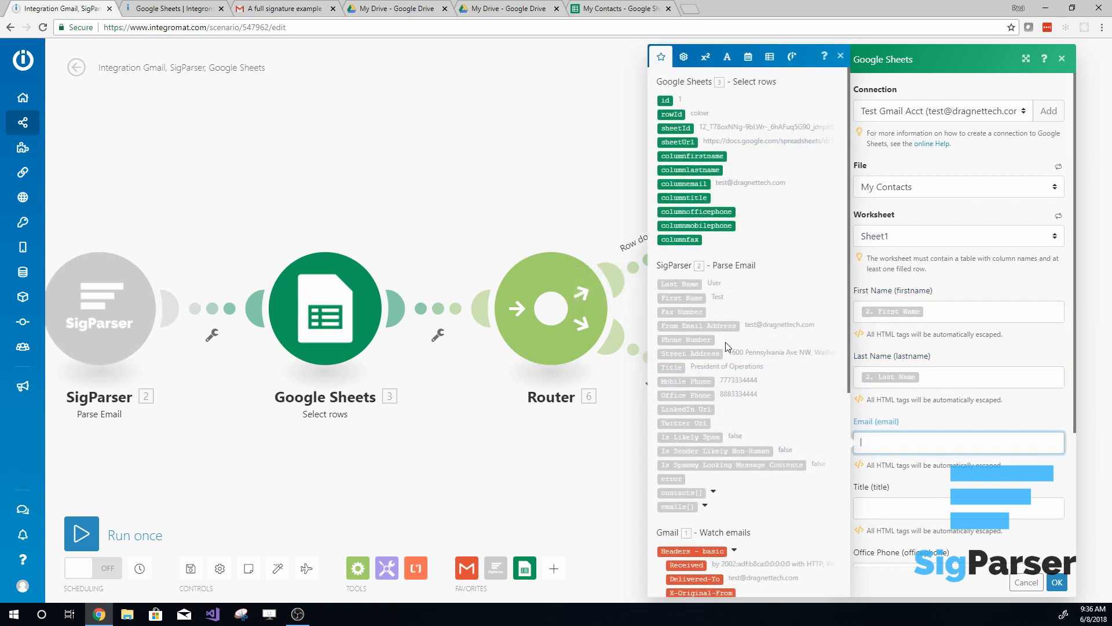
pyautogui.click(691, 326)
# - Map the new row's Title and Office Phone columns to SigParser's Title and Office Phone values
pyautogui.scroll(-1, 884, 464)
pyautogui.click(886, 452)
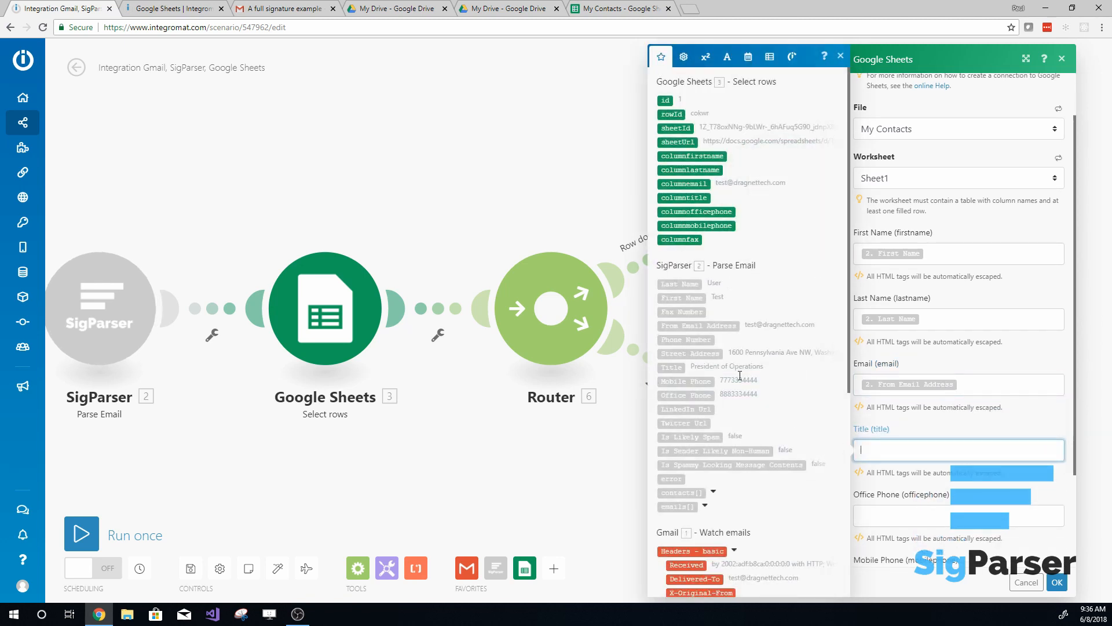
pyautogui.click(672, 367)
pyautogui.scroll(-1, 901, 464)
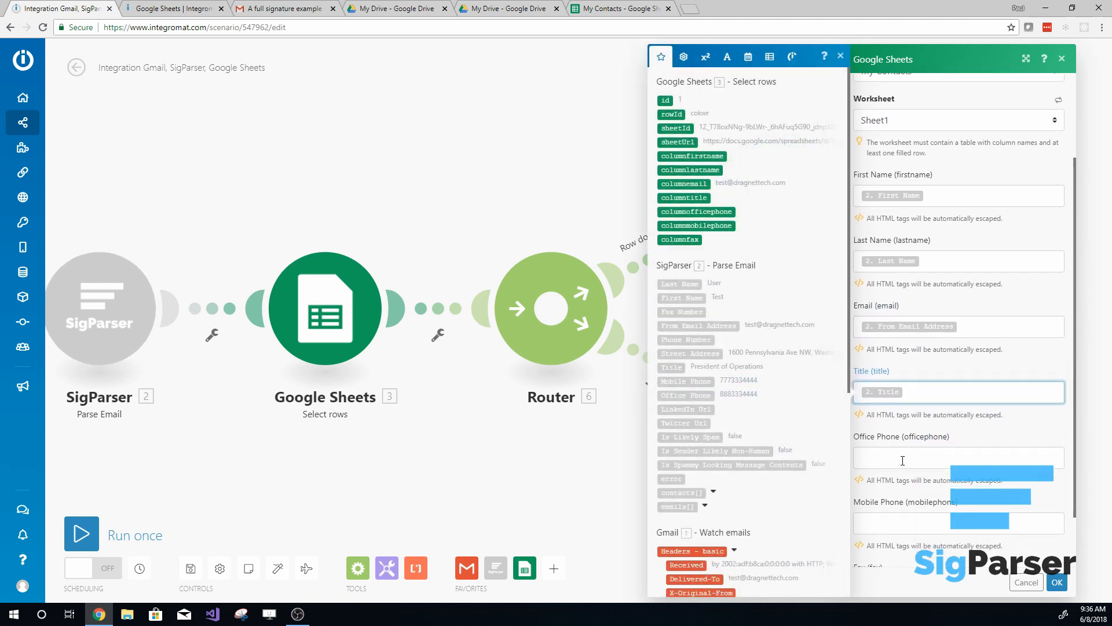
pyautogui.click(901, 459)
pyautogui.click(686, 395)
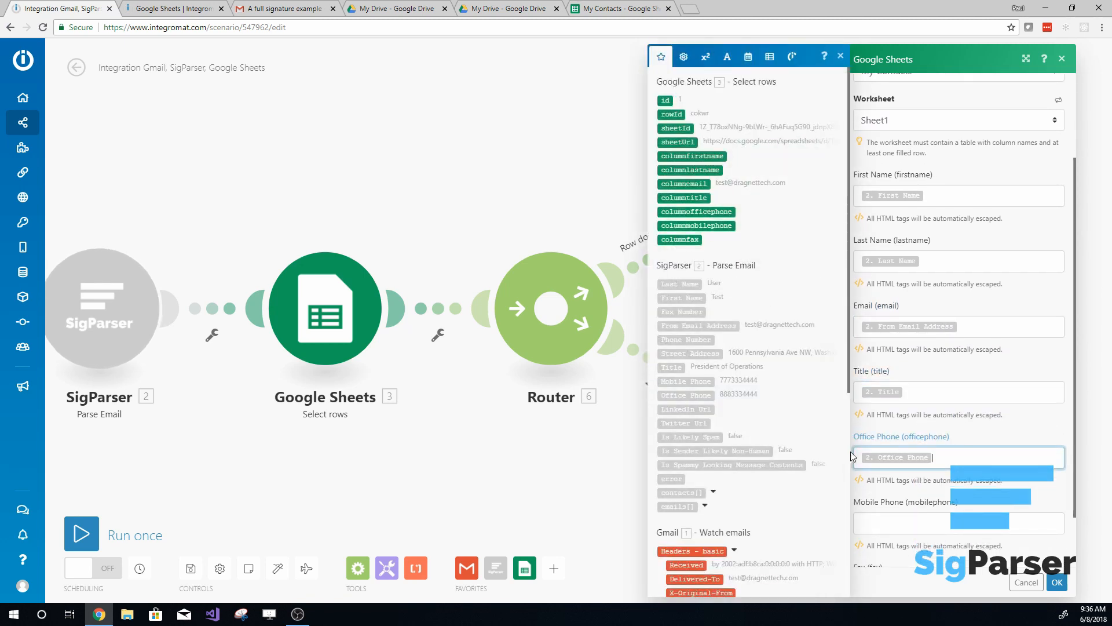
# - Map the new row's Mobile Phone and Fax columns to SigParser's Mobile Phone and Fax Number, and save the module
pyautogui.click(862, 519)
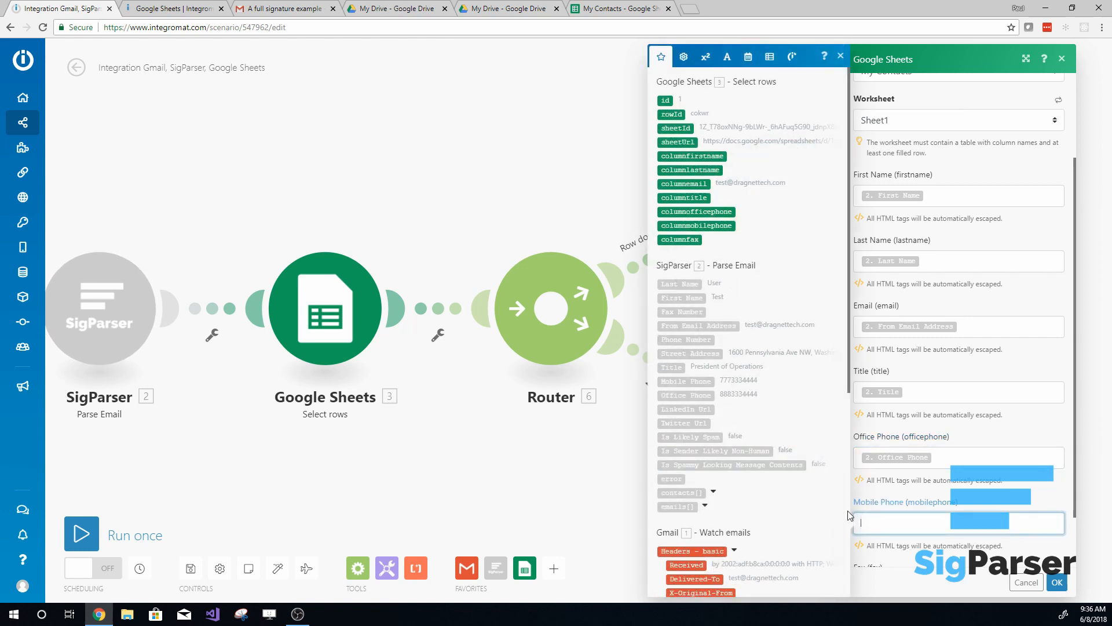
pyautogui.click(686, 381)
pyautogui.scroll(-1, 983, 480)
pyautogui.click(890, 524)
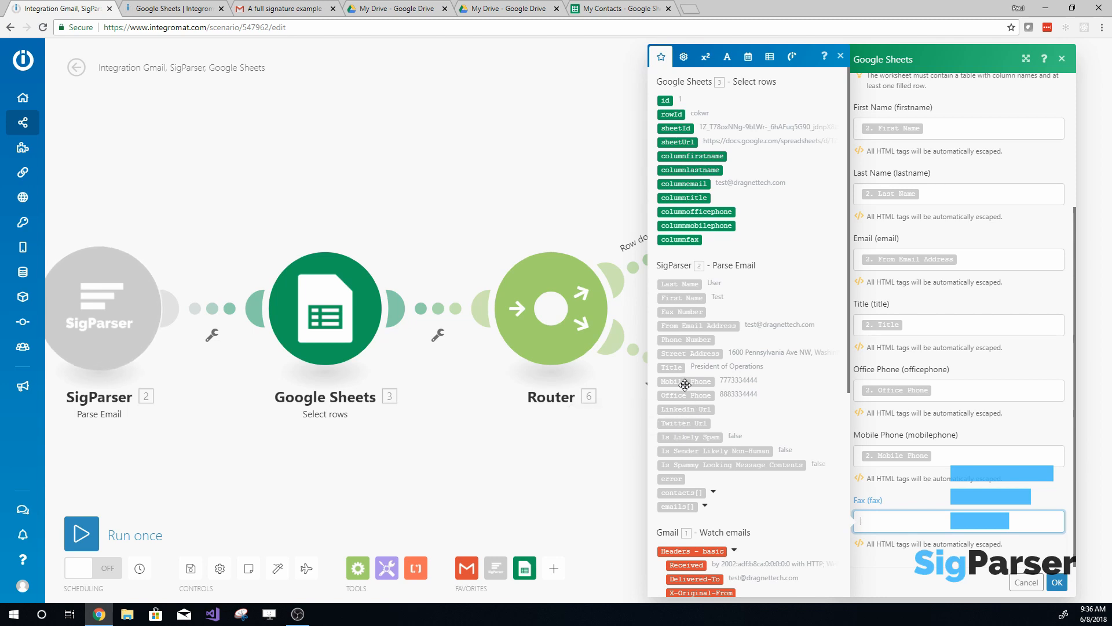
pyautogui.click(681, 312)
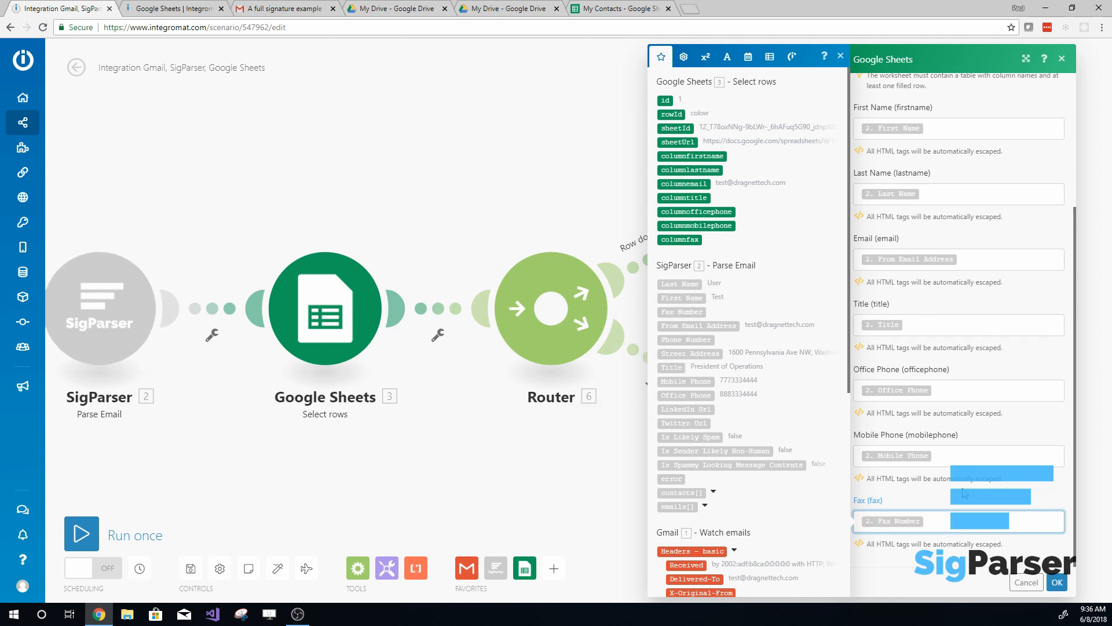
pyautogui.click(964, 493)
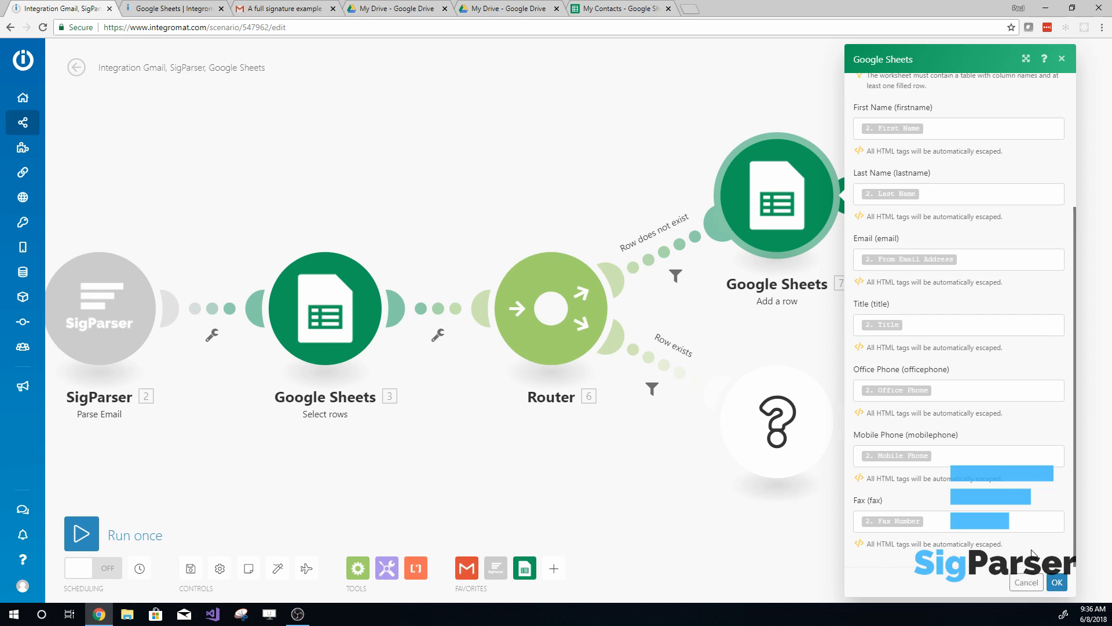
pyautogui.click(962, 522)
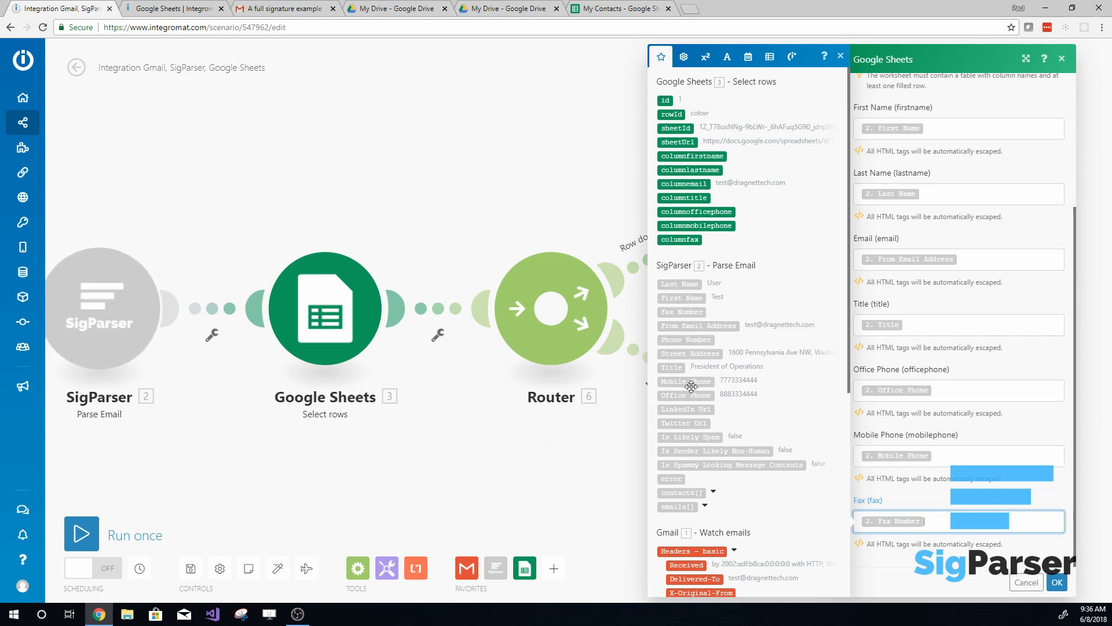
pyautogui.click(941, 500)
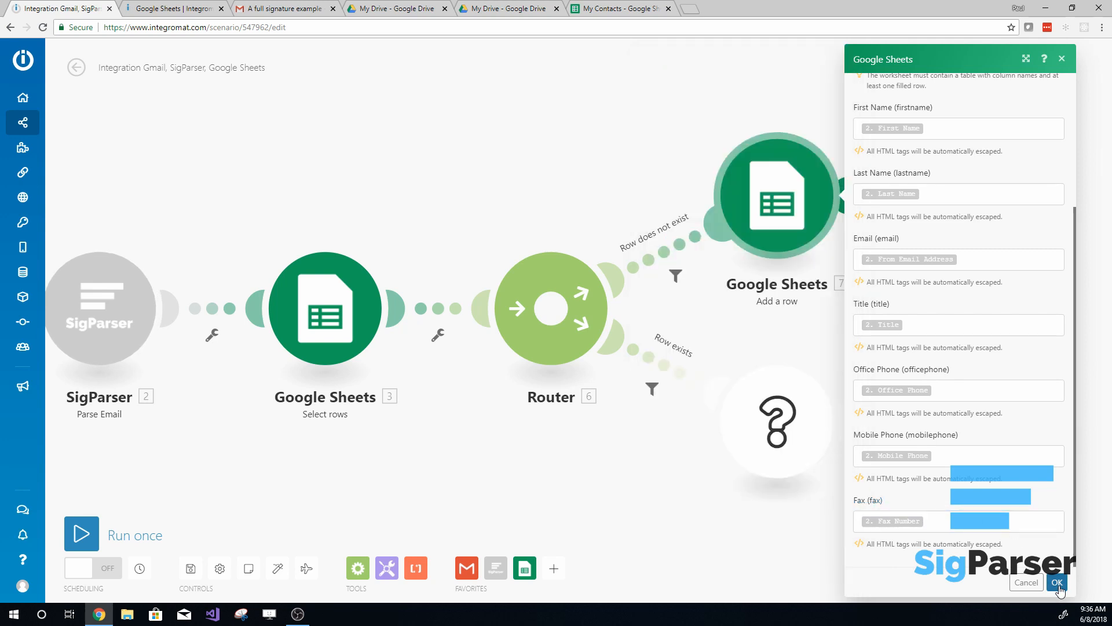
pyautogui.click(1058, 583)
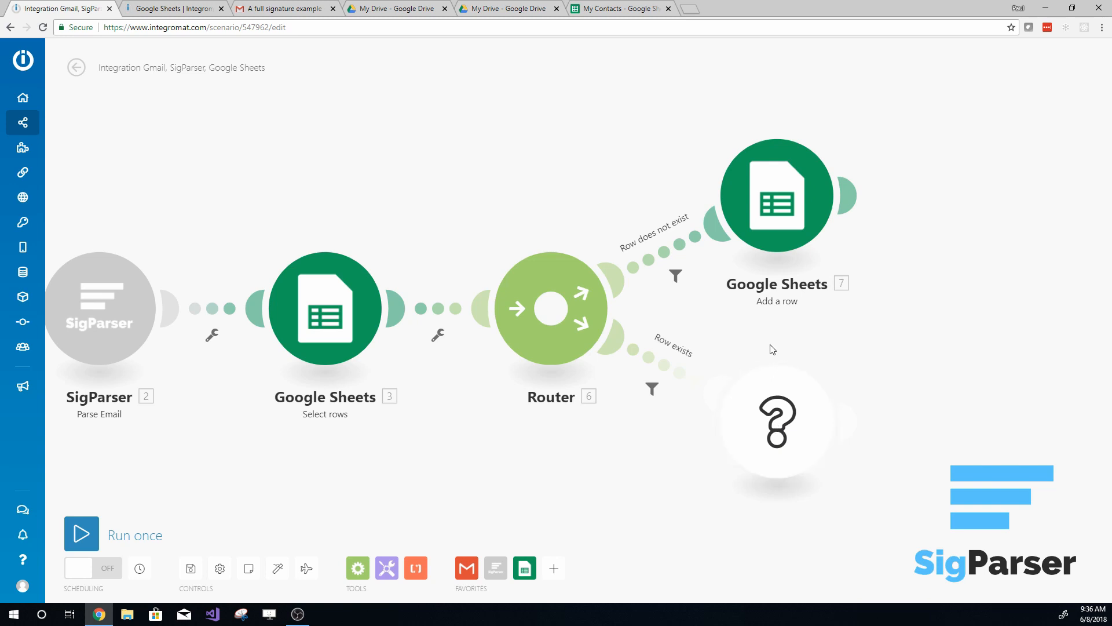
# - Add a Google Sheets module with the Update a row action to the "Row exists" route
pyautogui.click(777, 420)
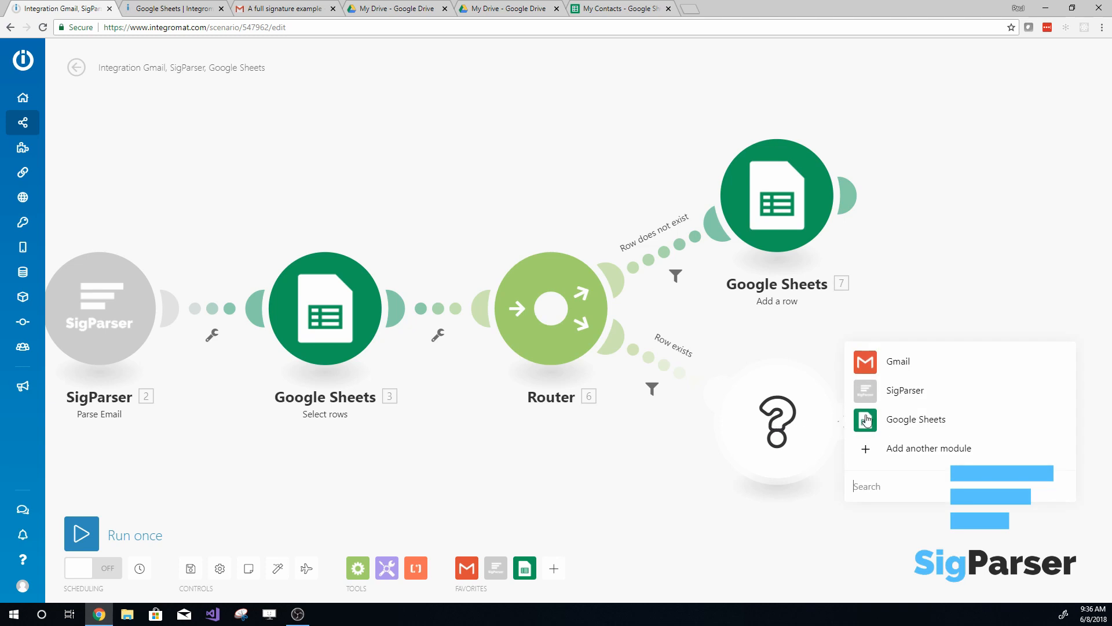
pyautogui.click(904, 419)
pyautogui.click(907, 418)
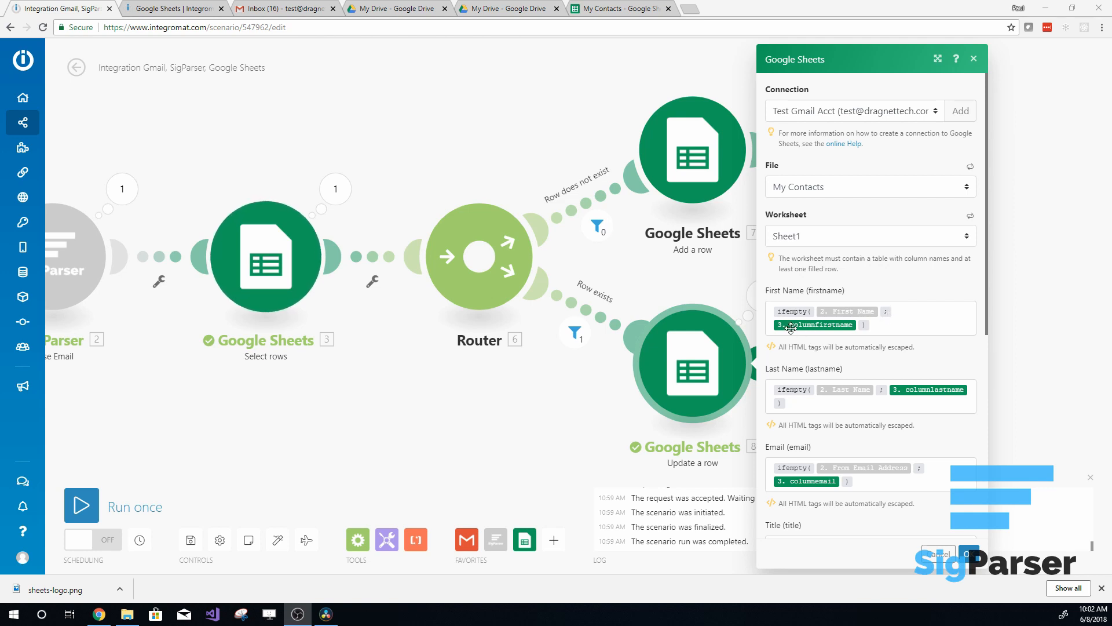
# - Rebuild the Update a row module's First Name formula as ifempty of SigParser's First Name with the sheet's columnfirstname as fallback
pyautogui.click(870, 329)
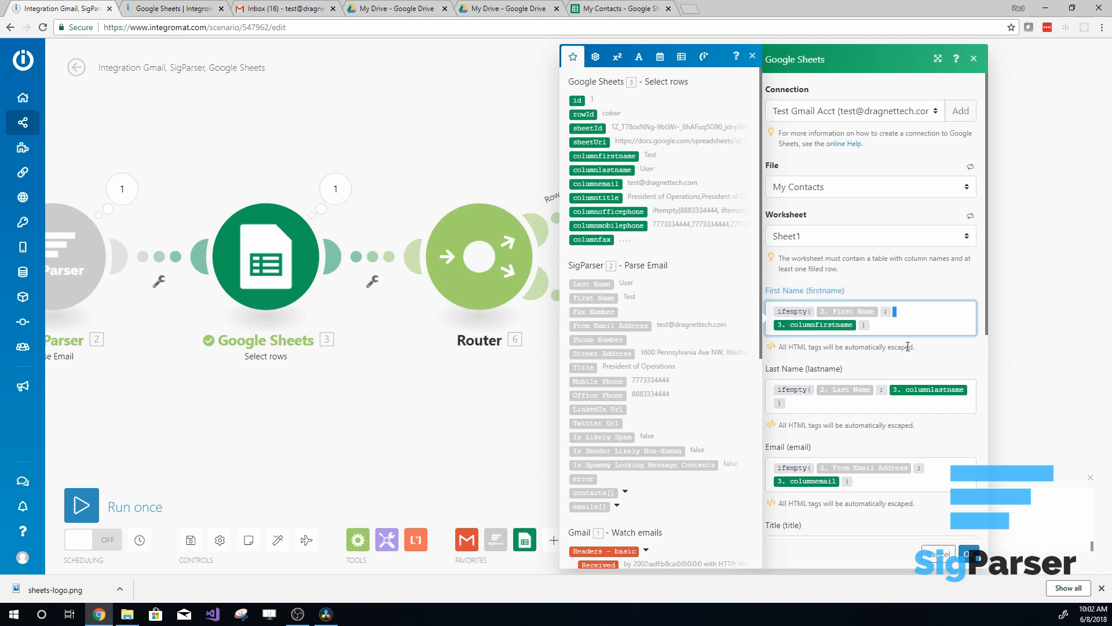
pyautogui.press('BackSpace')
pyautogui.press('BackSpace')
pyautogui.press('BackSpace')
pyautogui.press('BackSpace')
pyautogui.press('BackSpace')
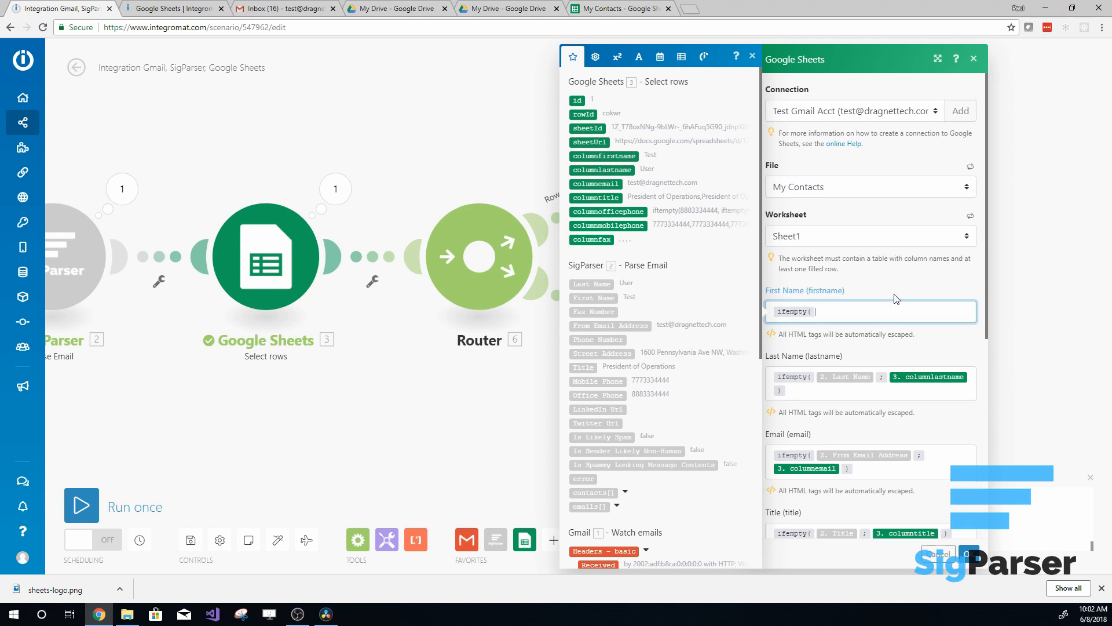
pyautogui.click(595, 56)
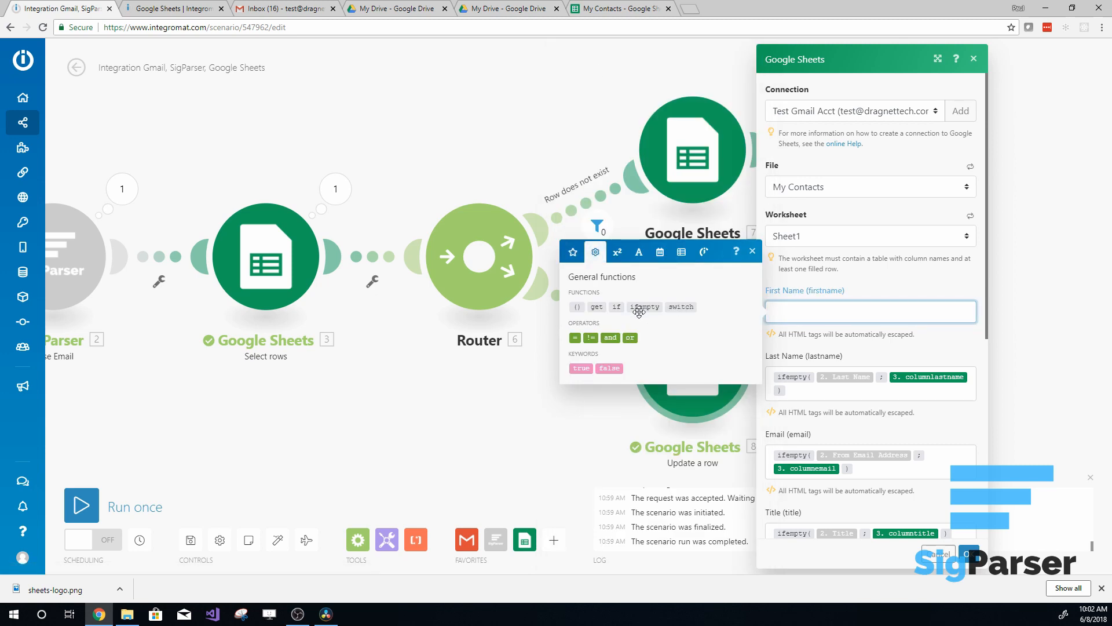
pyautogui.click(633, 308)
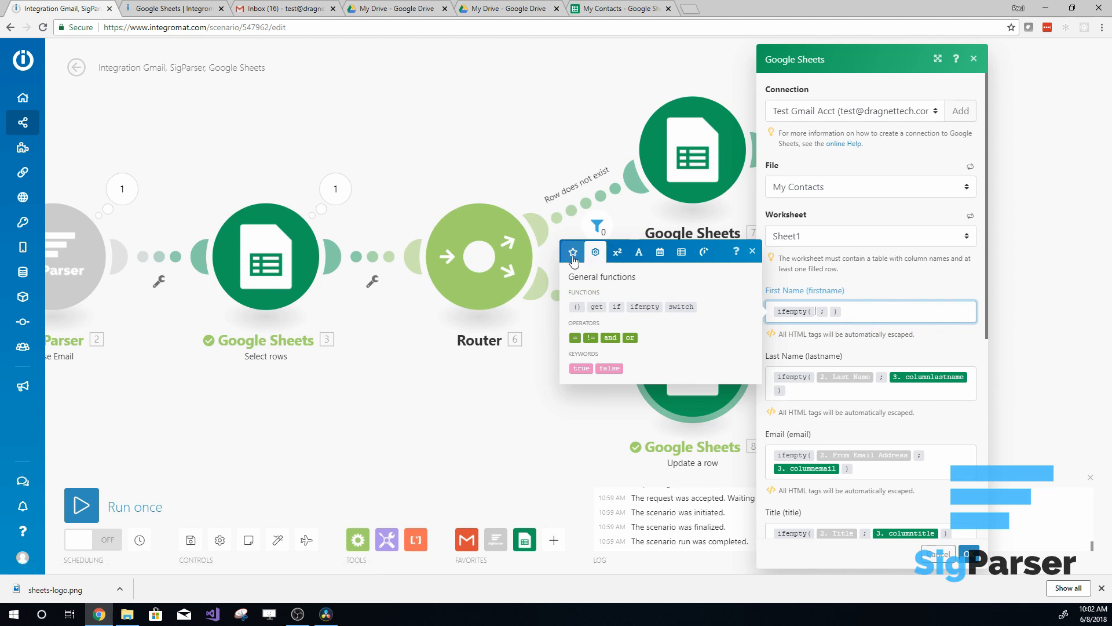
pyautogui.click(573, 252)
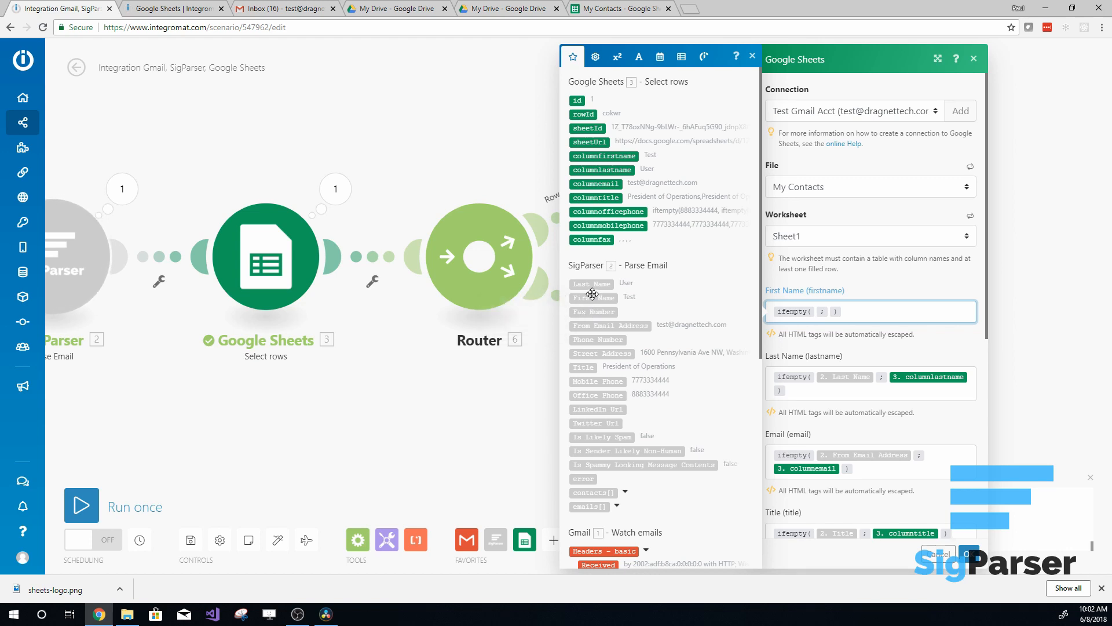
pyautogui.click(587, 298)
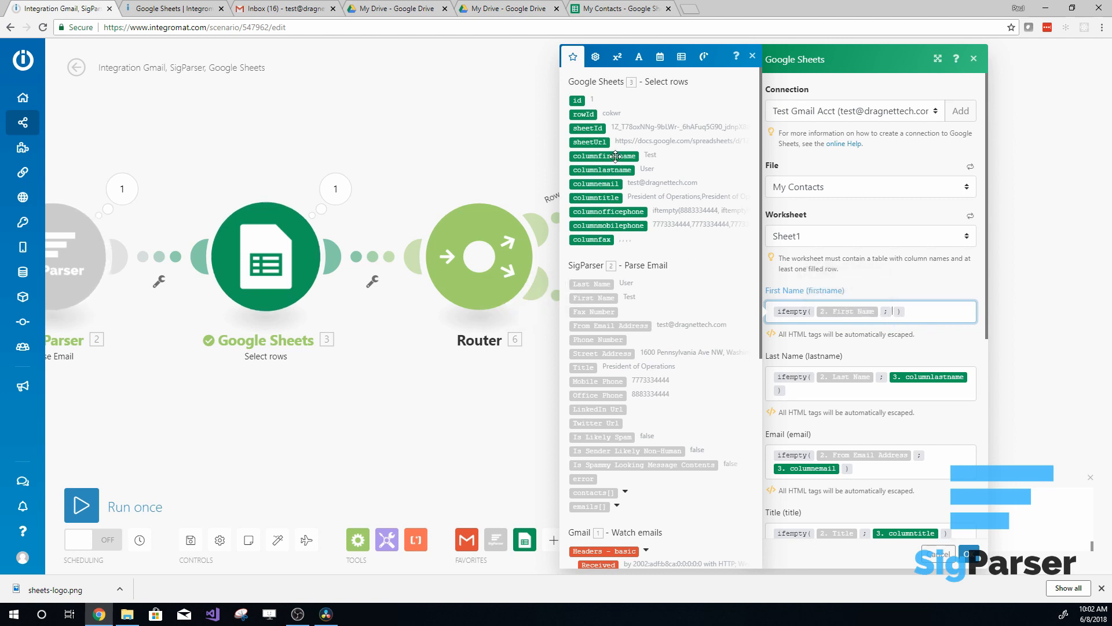
pyautogui.moveTo(600, 155); pyautogui.dragTo(800, 311)
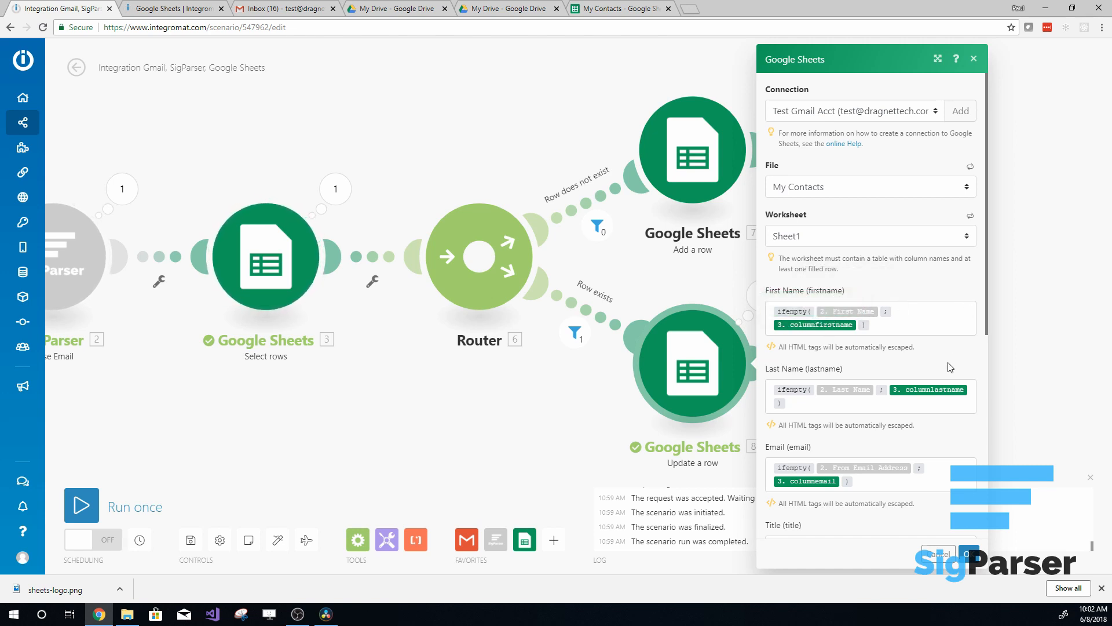
# - Check that Row ID is mapped to the Select rows module's rowId and save the Update a row module
pyautogui.scroll(-6, 919, 355)
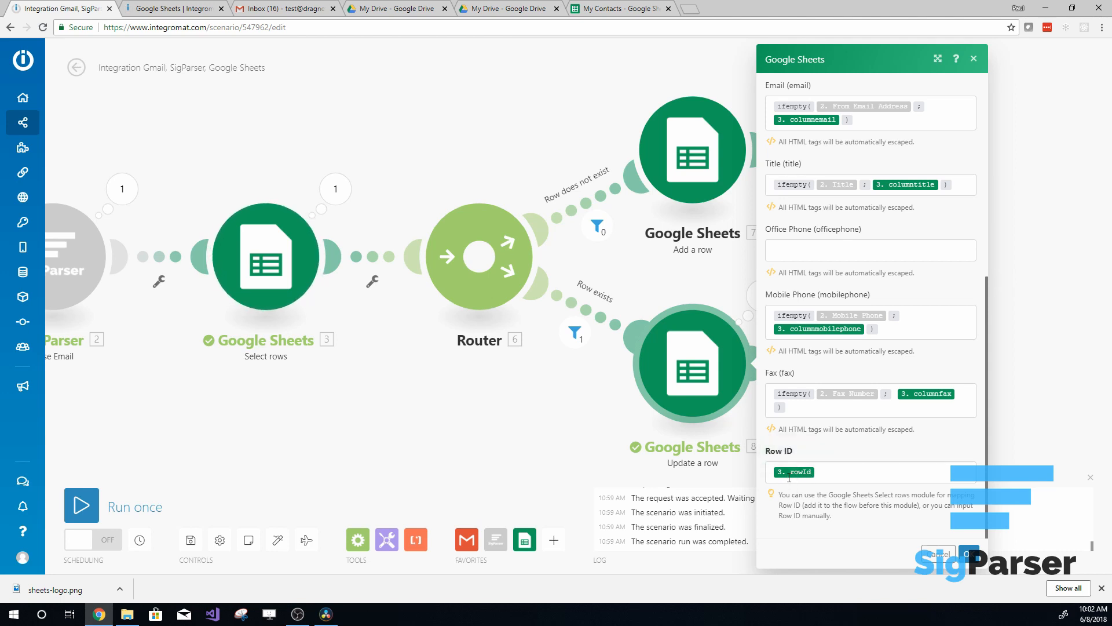
pyautogui.click(829, 471)
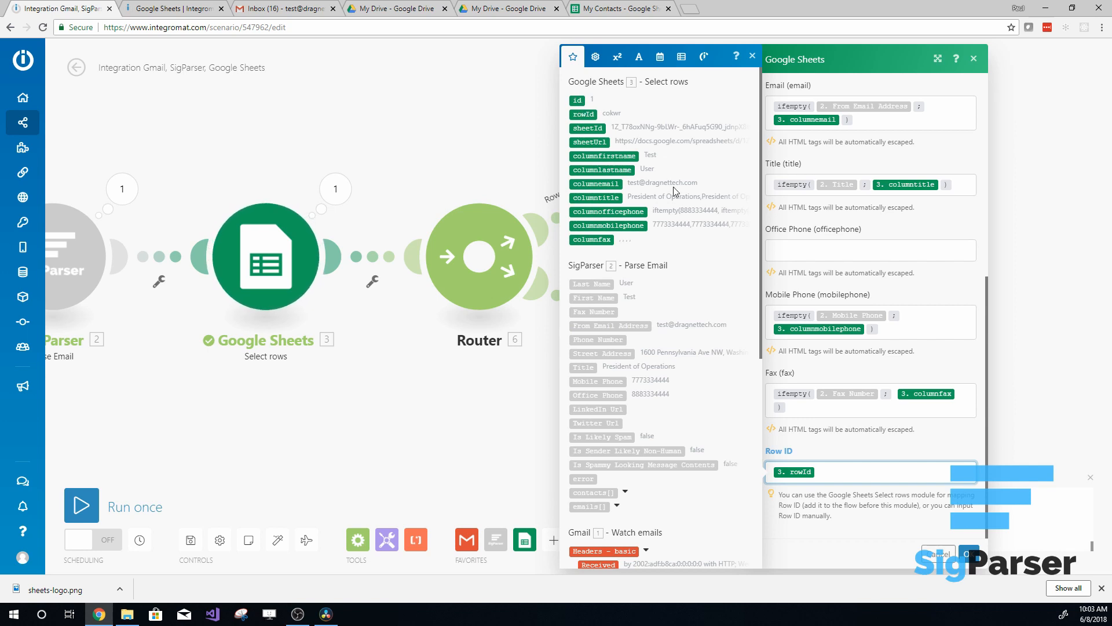
pyautogui.click(753, 56)
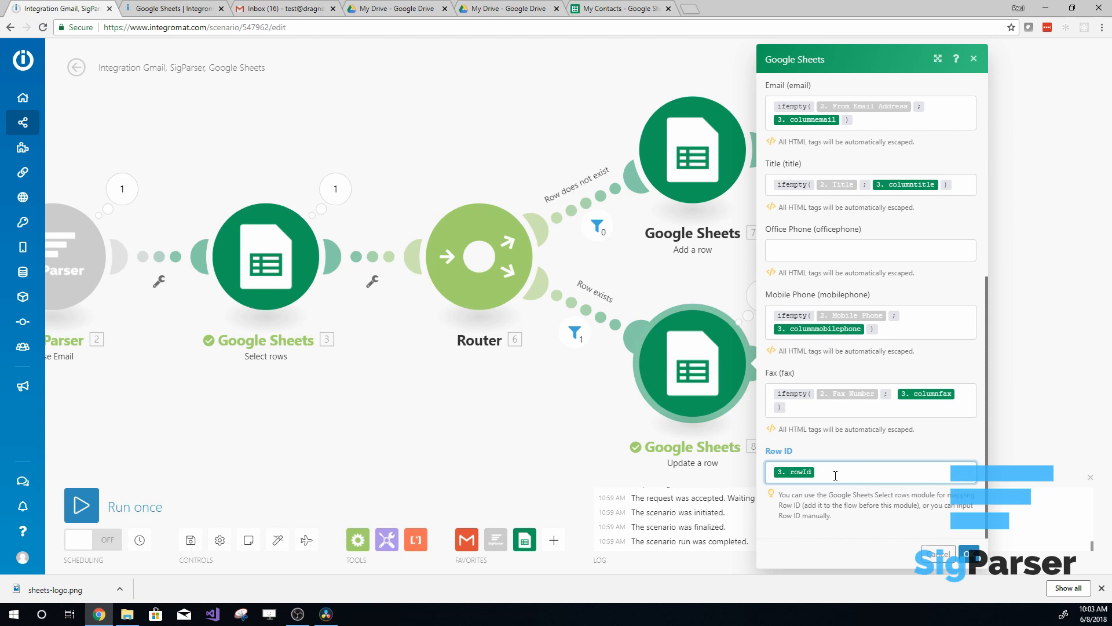
pyautogui.click(968, 554)
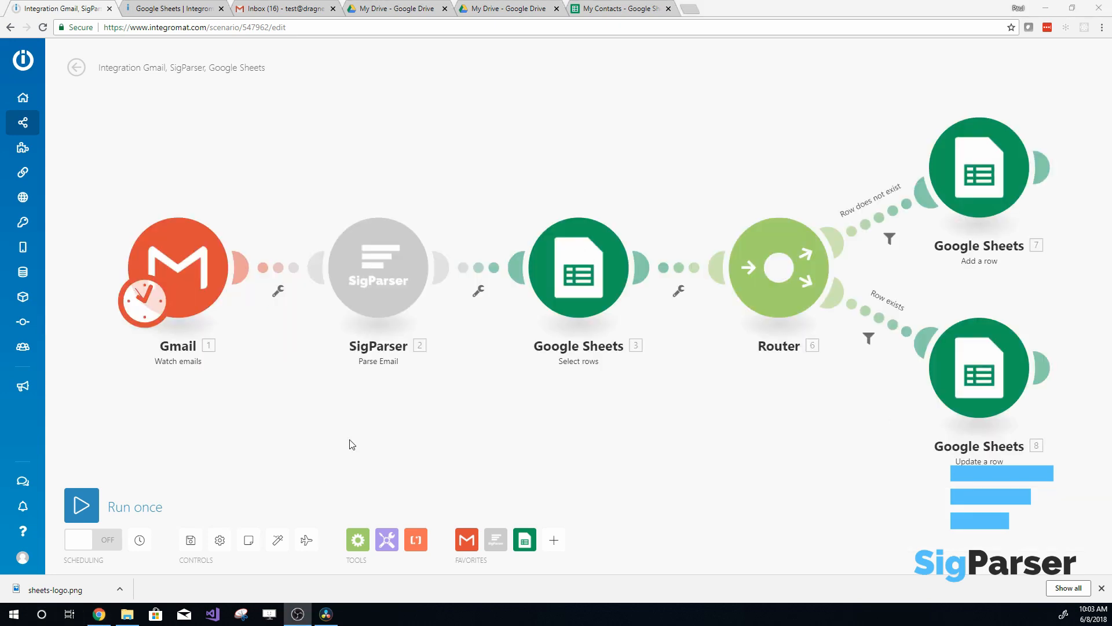
# - Run the scenario once, and set the Gmail trigger to start from the email "A full signature example (06.06.2018)"
pyautogui.click(81, 505)
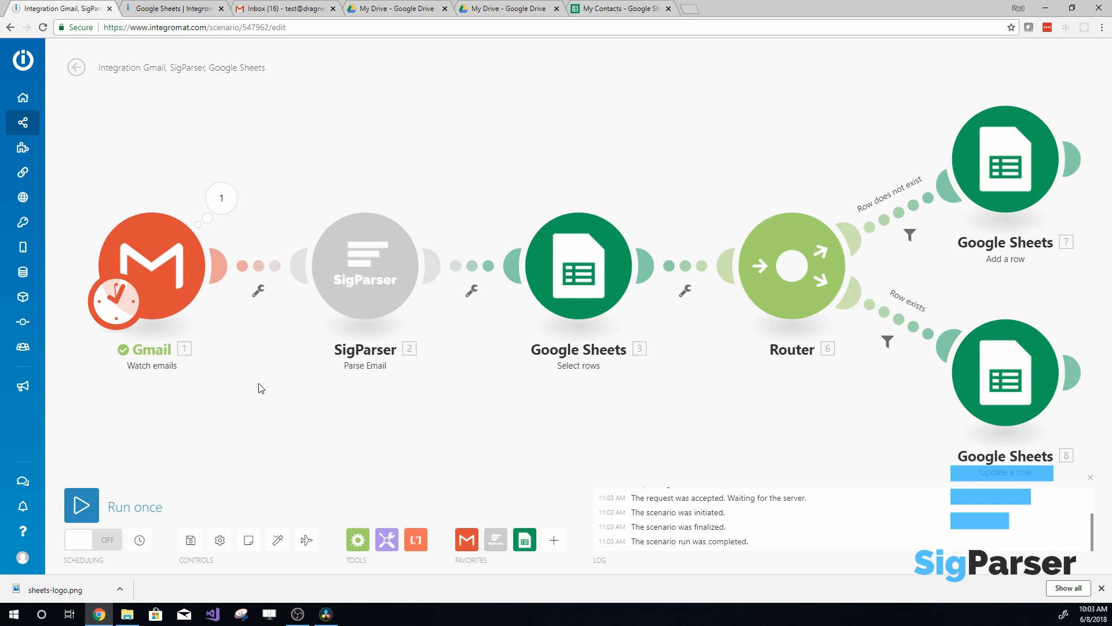
pyautogui.click(221, 198)
pyautogui.click(293, 243)
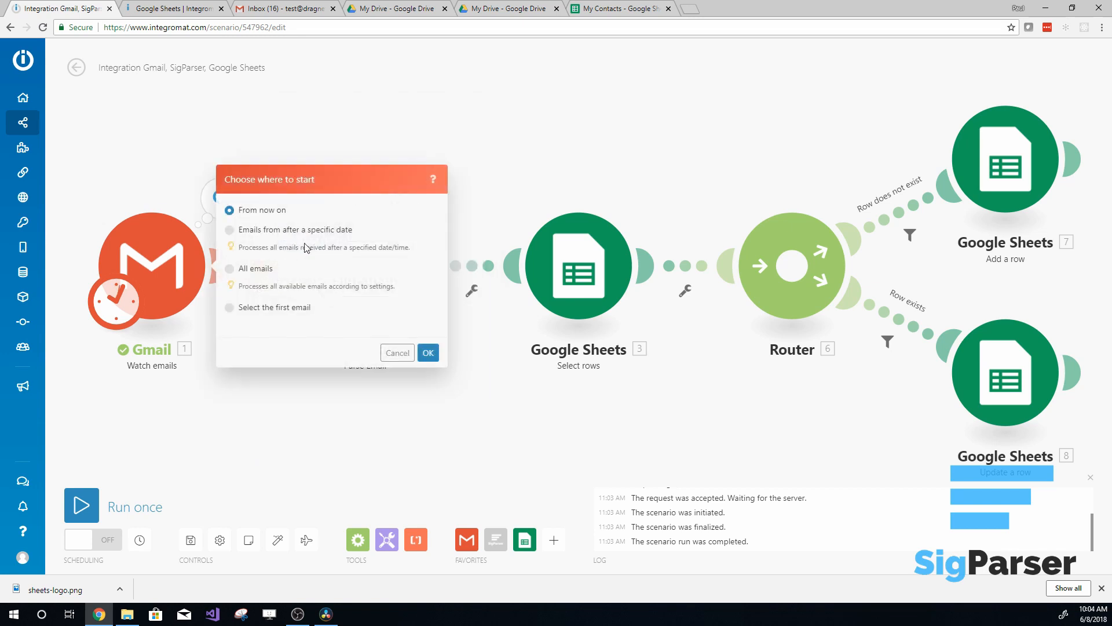
pyautogui.click(231, 308)
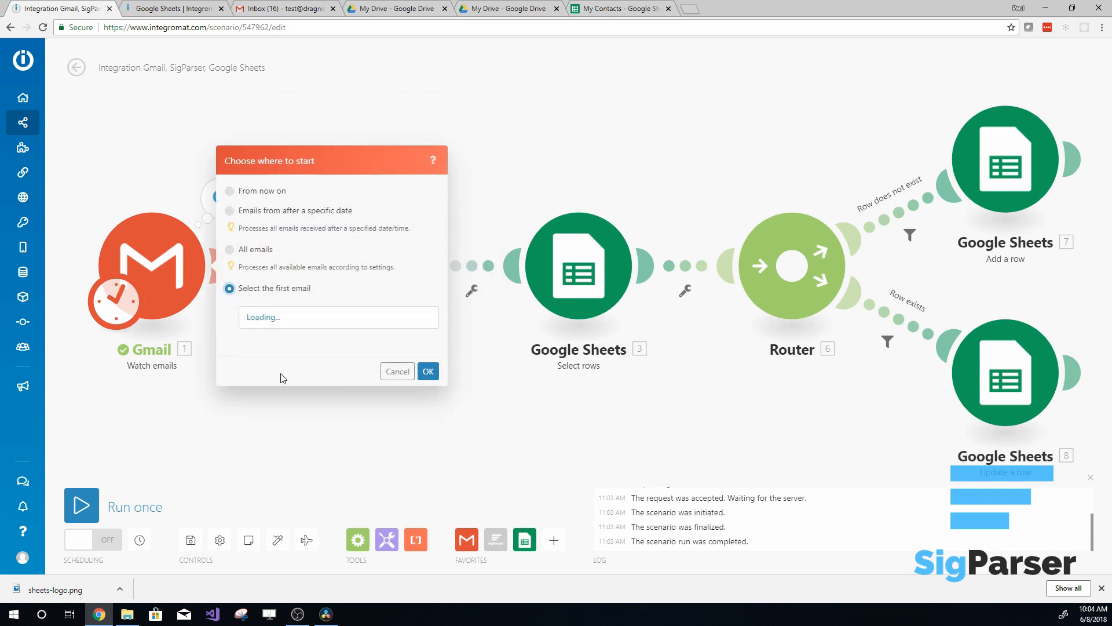
pyautogui.click(283, 231)
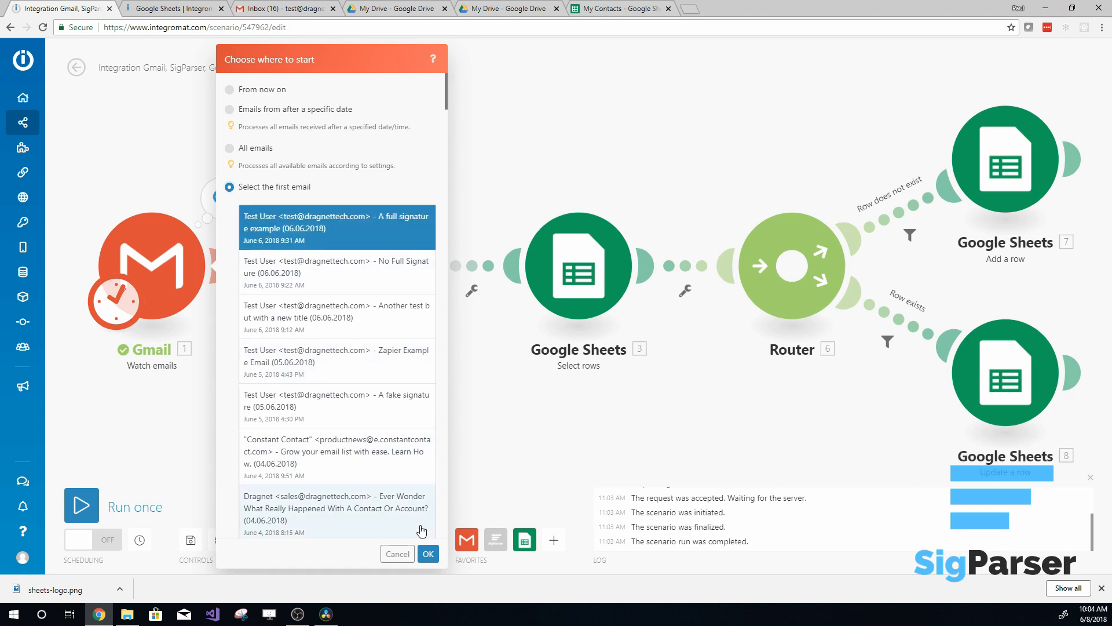
pyautogui.click(428, 553)
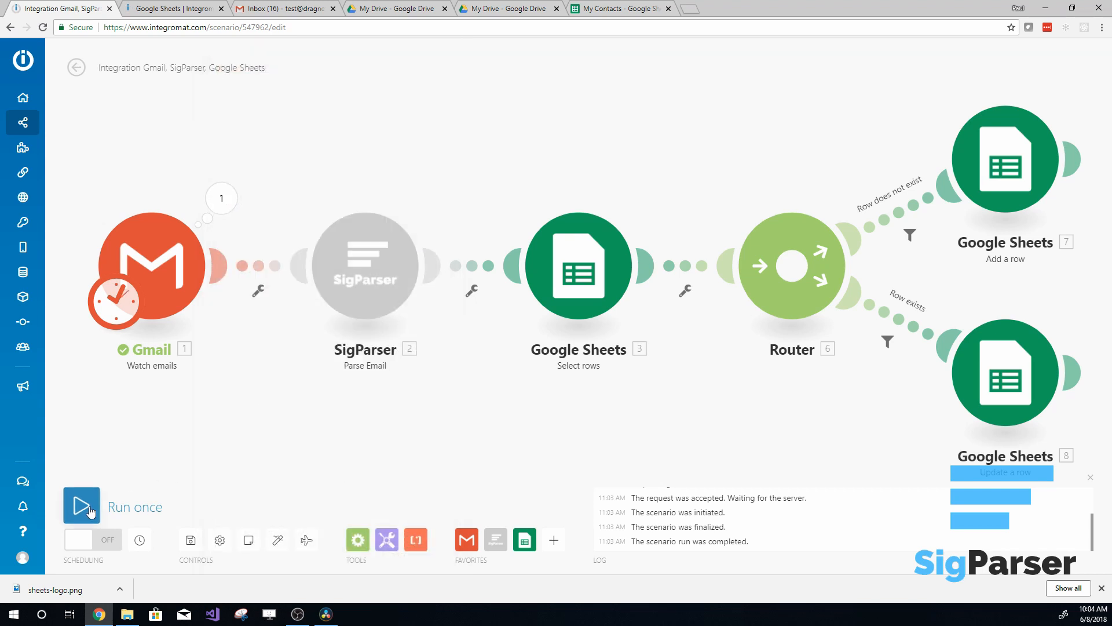
# - Run the scenario once from the chosen email and open the My Contacts sheet to check the added row
pyautogui.click(81, 504)
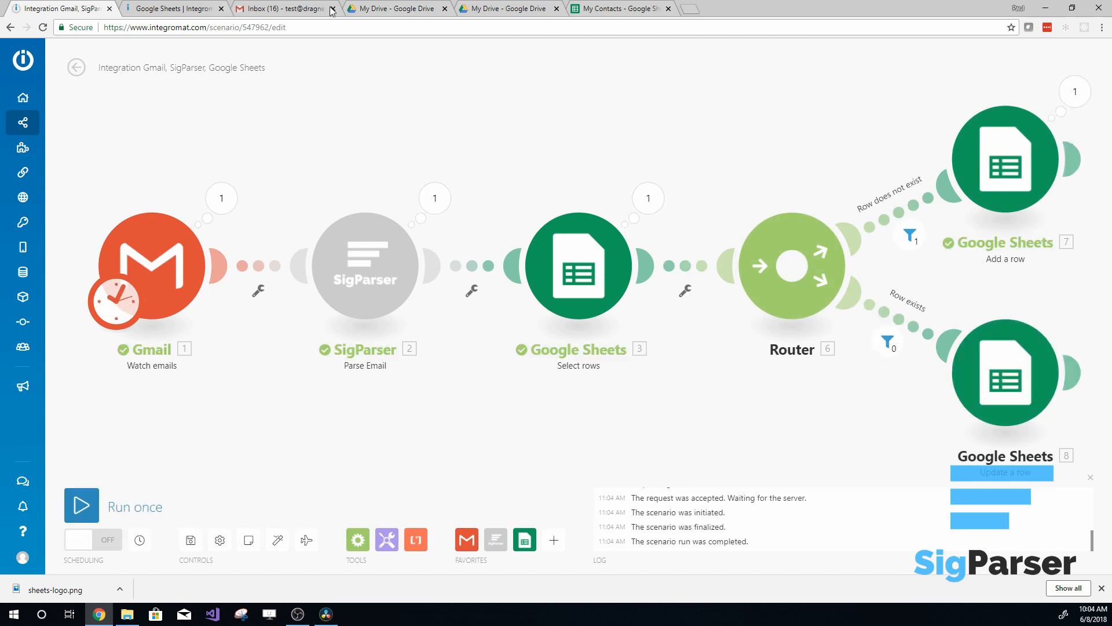
pyautogui.click(619, 9)
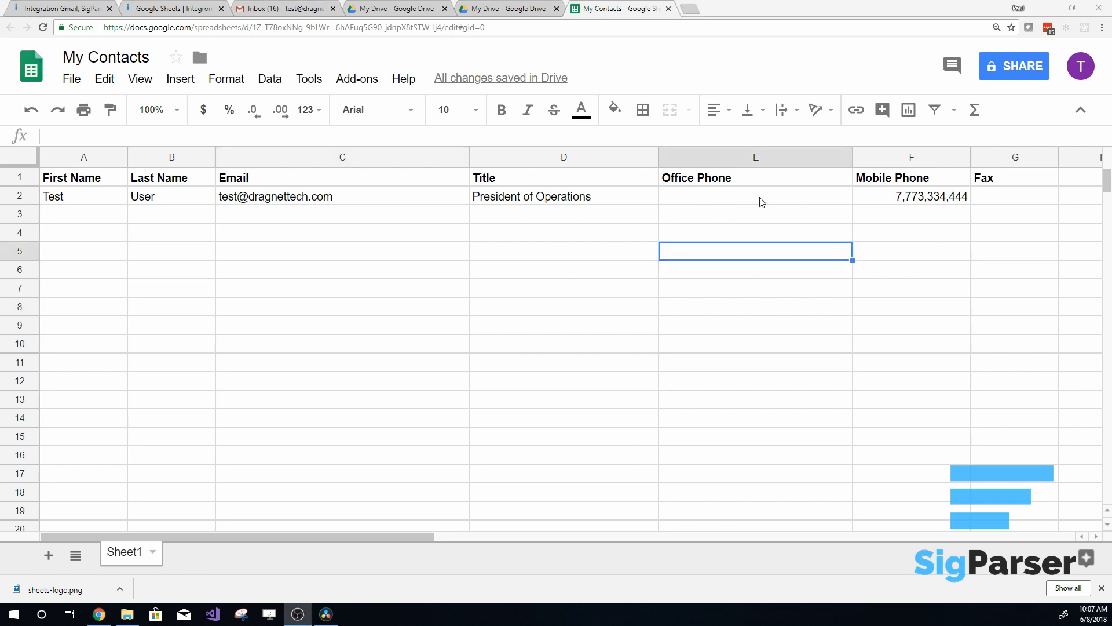
# - Run the scenario again from Integromat and check the existing contact's Office Phone in the My Contacts sheet
pyautogui.click(53, 10)
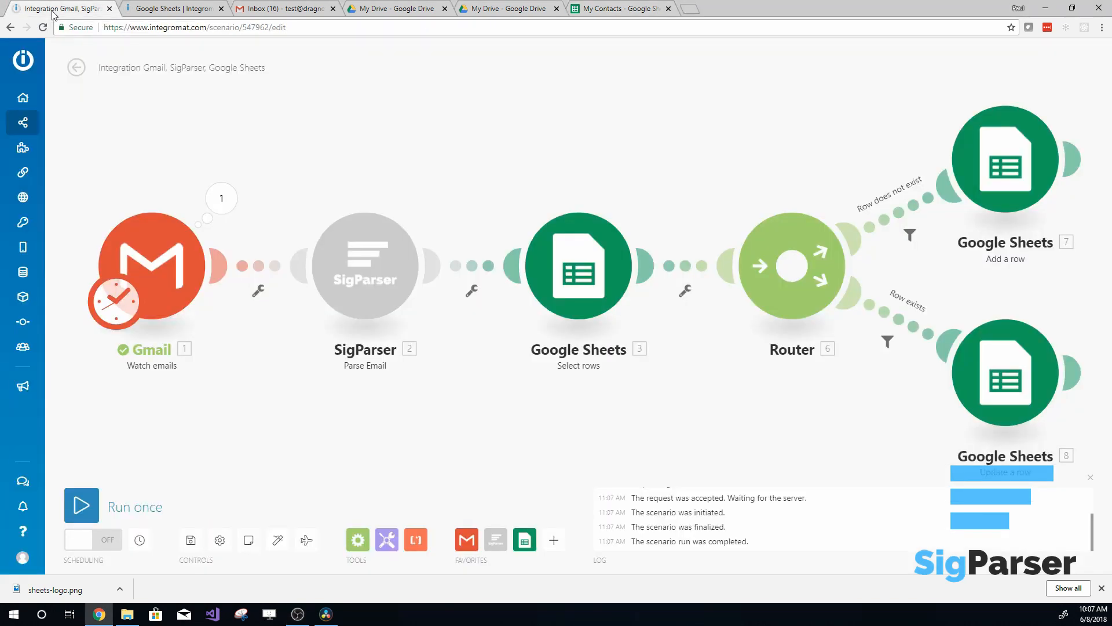
pyautogui.click(84, 506)
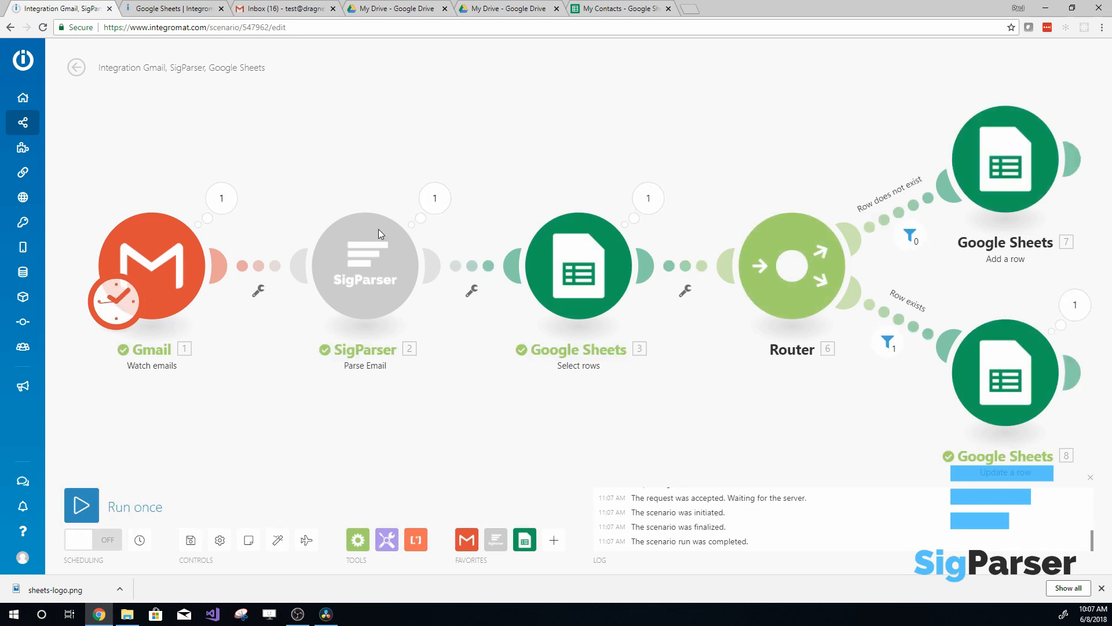
pyautogui.click(624, 10)
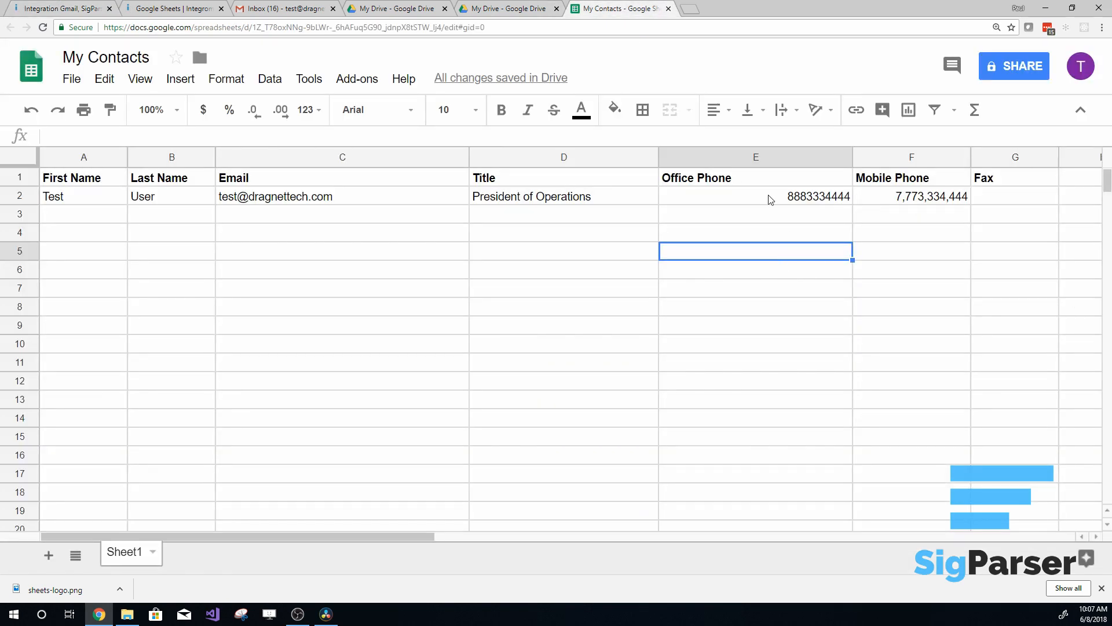